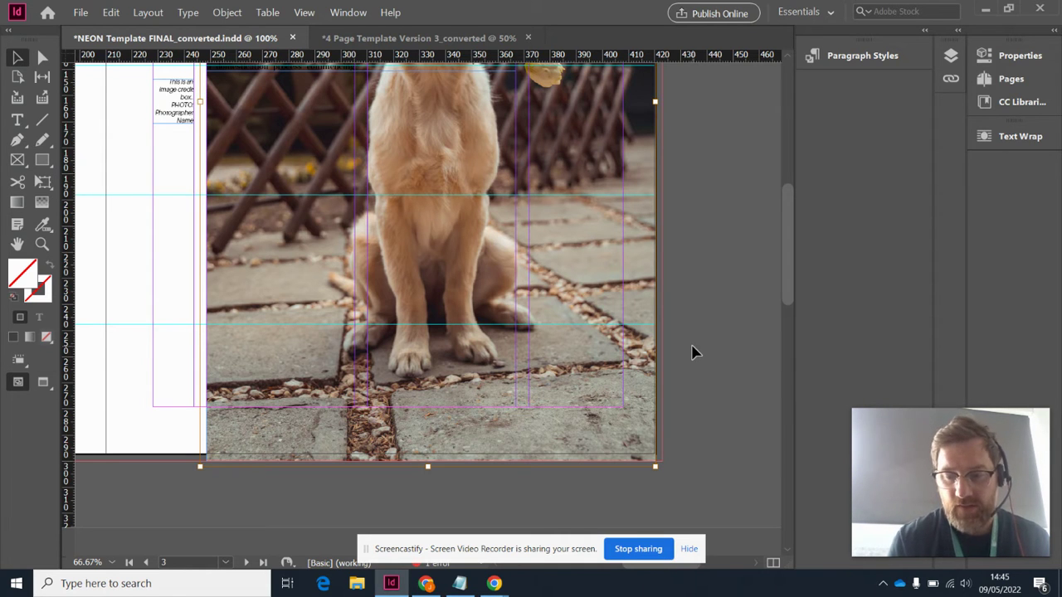
- Switch the spread between Preview and Normal view a few times to check it without guides or frame edges
key("ctrl+minus")
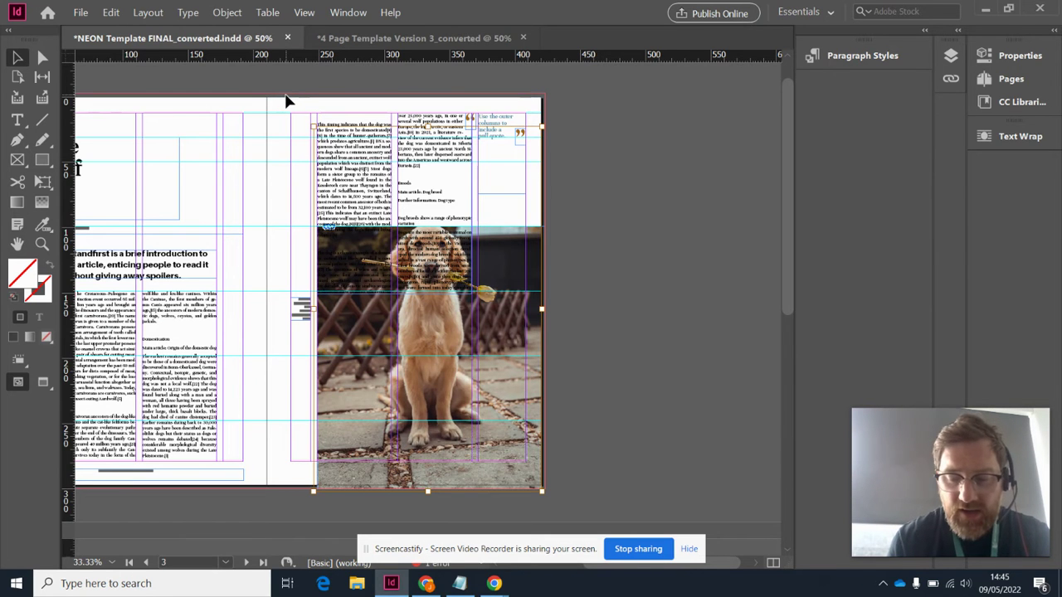
key("ctrl+equal")
scroll(530, 185, "up", 5)
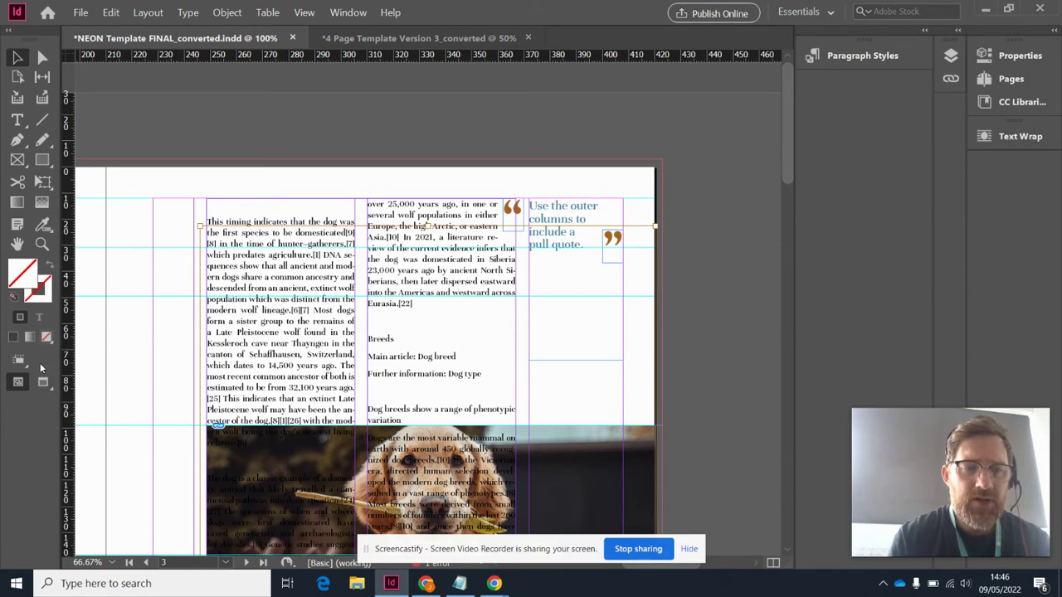
left_click(40, 383)
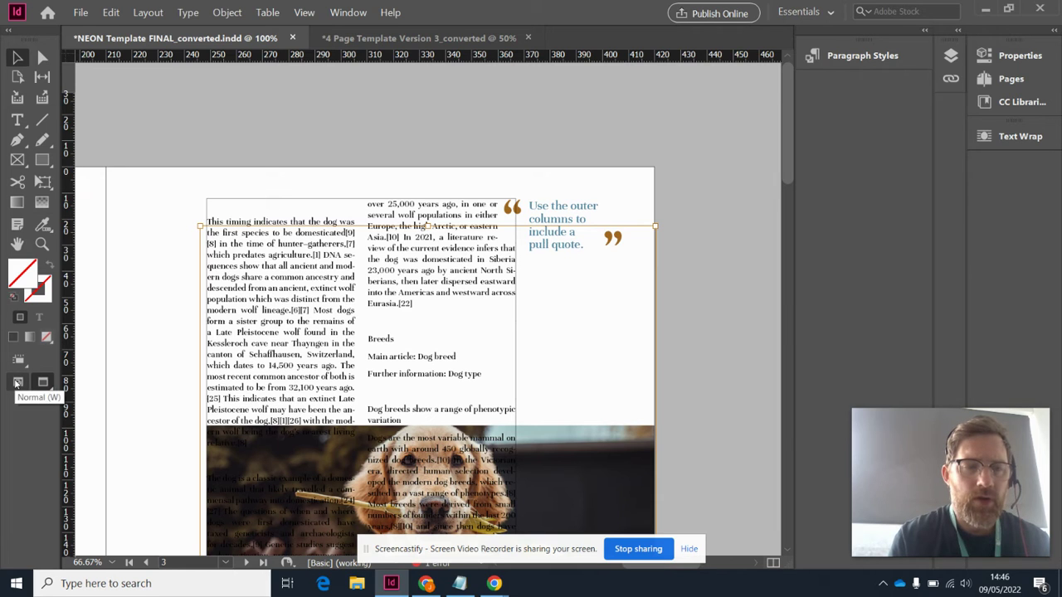
left_click(17, 383)
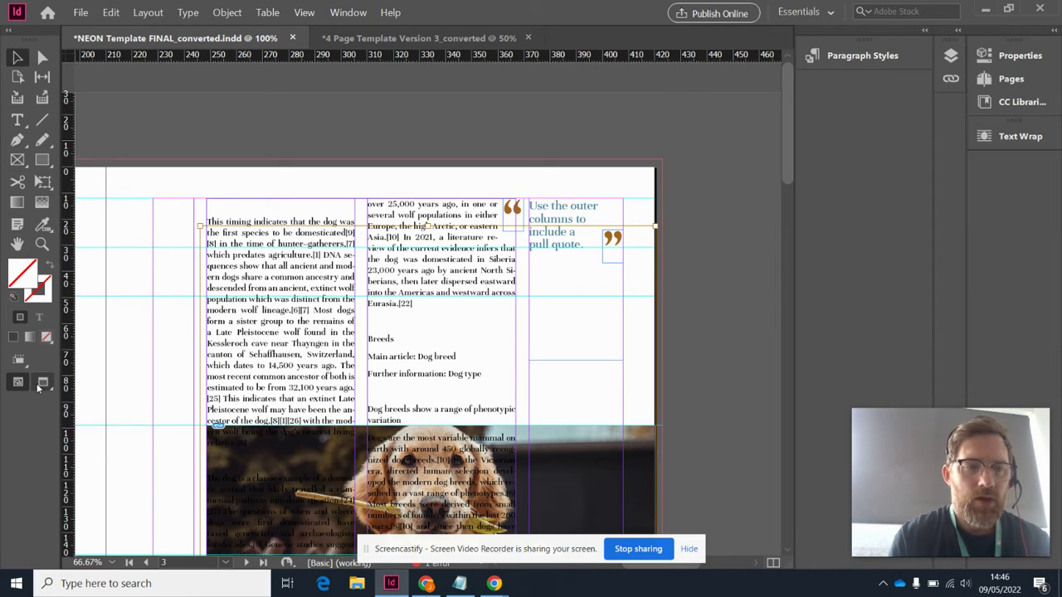
left_click(40, 384)
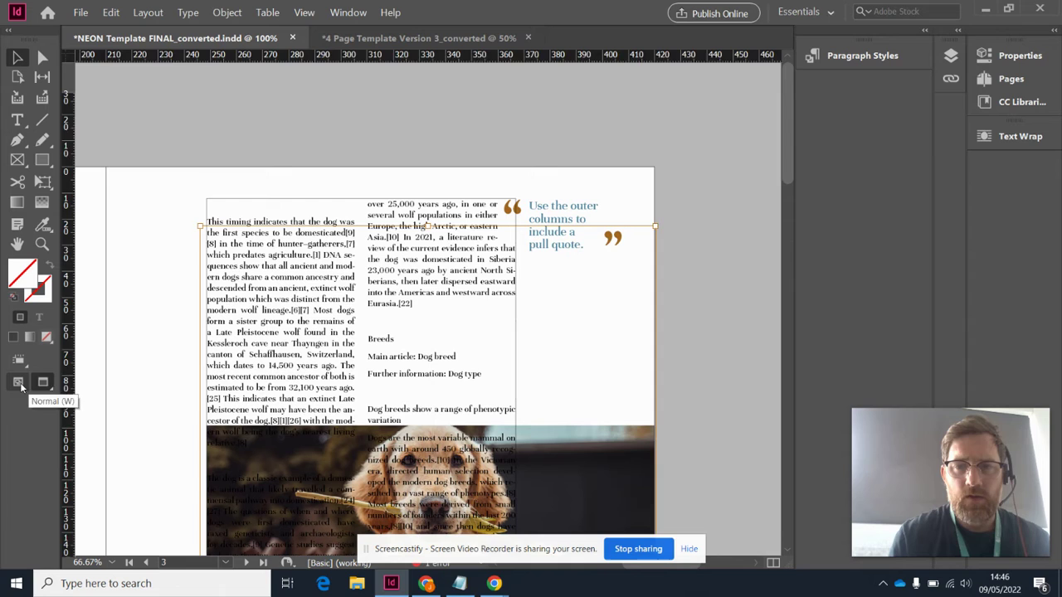
left_click(18, 383)
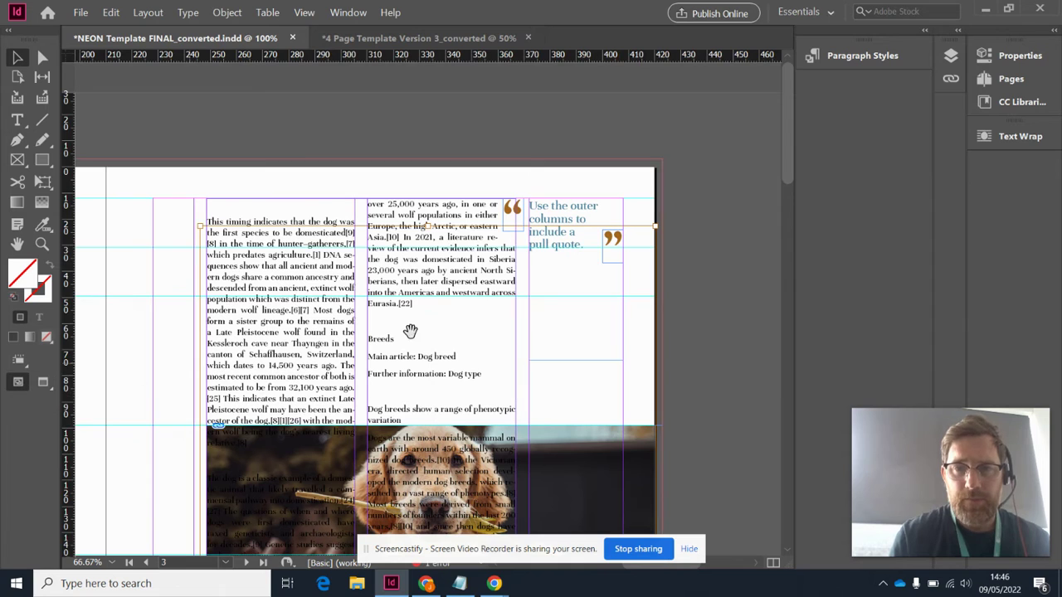
left_click(43, 382)
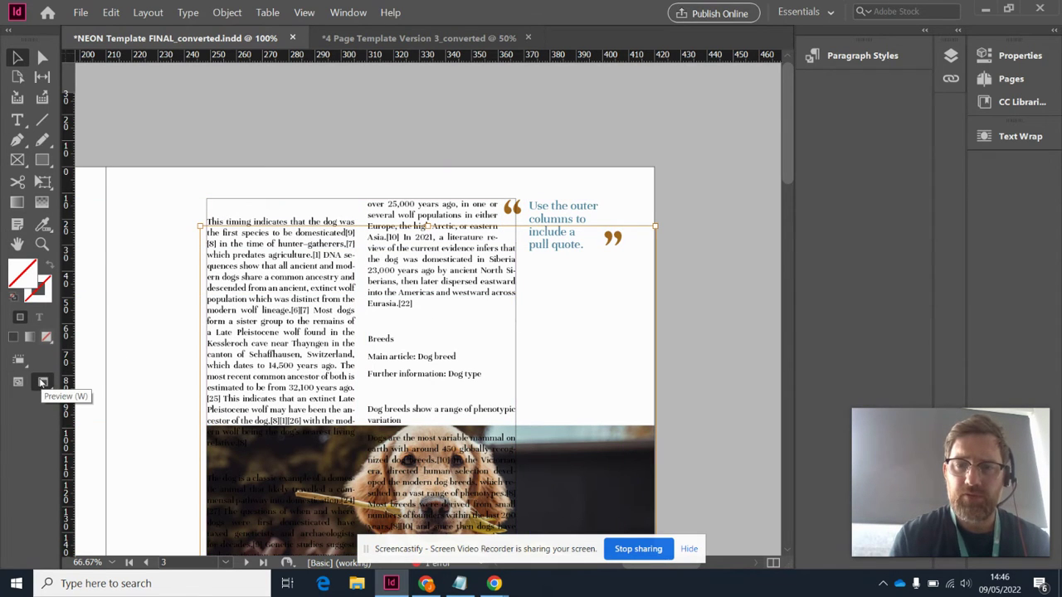
left_click(19, 383)
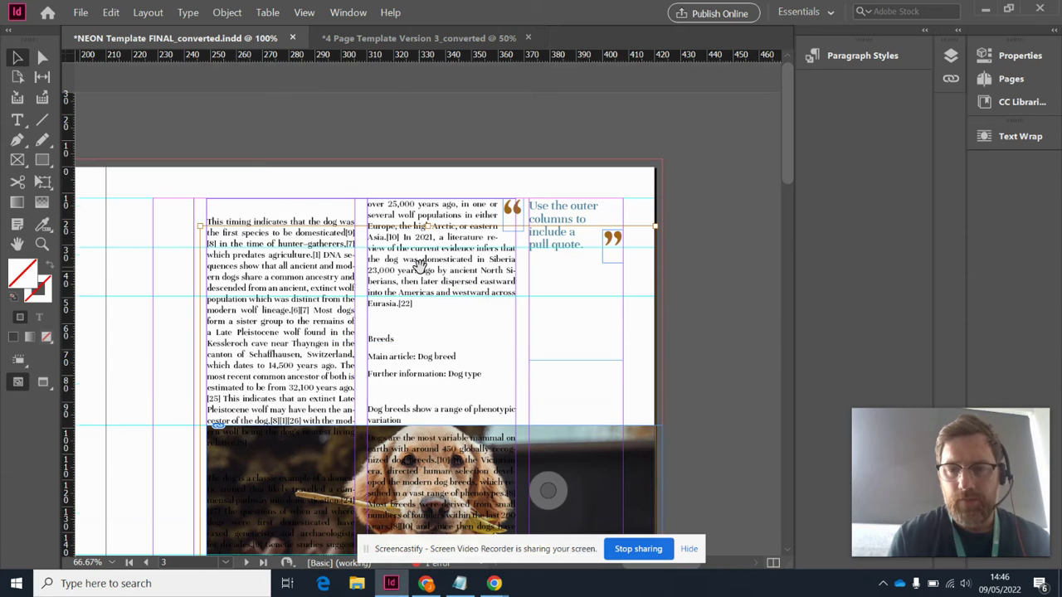
- Nudge the dog picture slightly to the right inside its frame
scroll(422, 263, "down", 10)
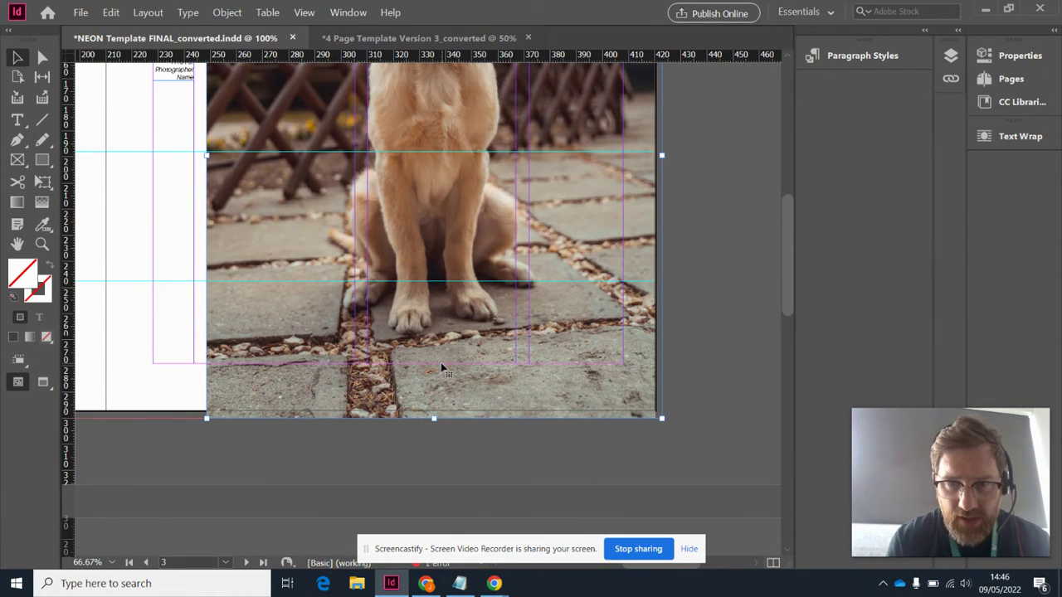
left_click(441, 365)
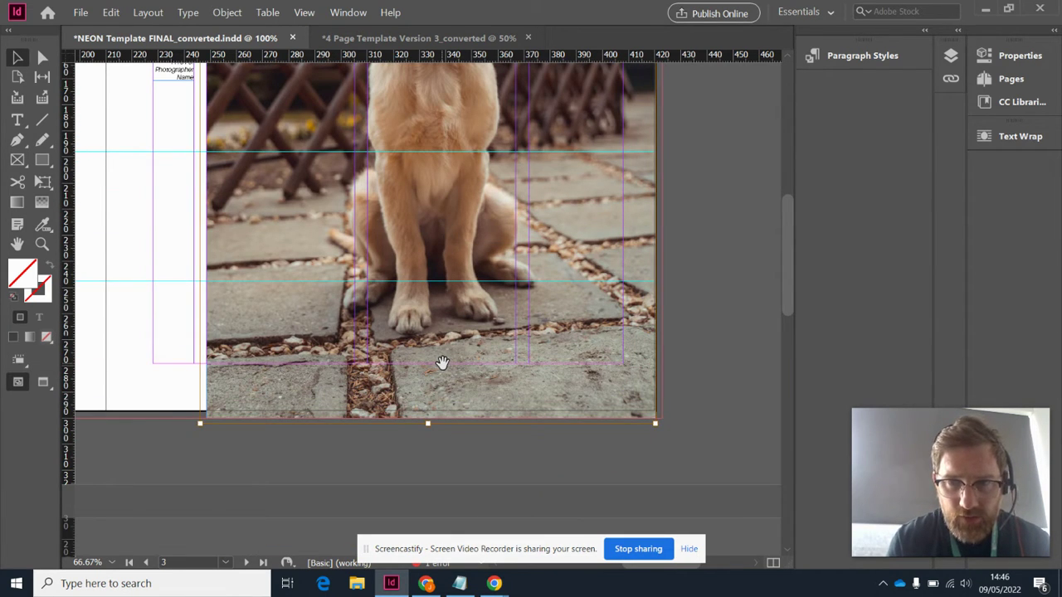
left_click_drag(442, 363, 449, 362)
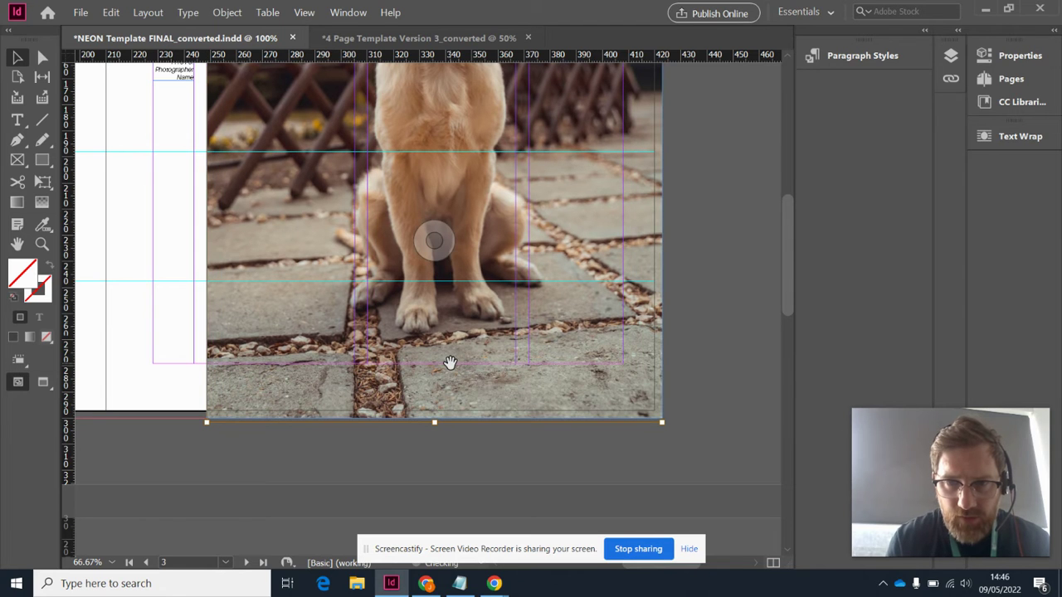
scroll(451, 362, "up", 6)
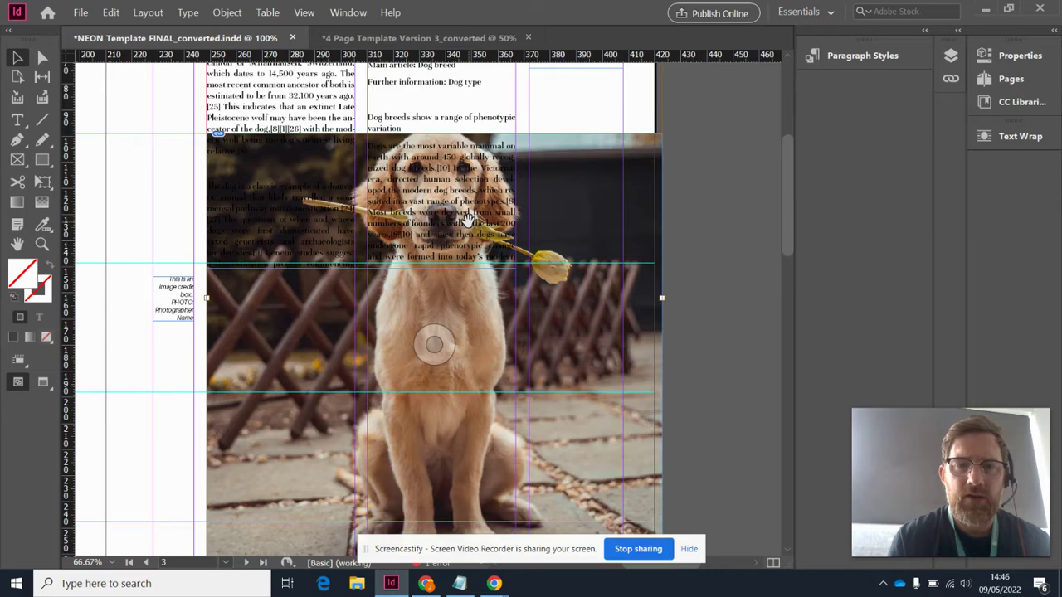
scroll(469, 220, "down", 4)
- Move the dog photo frame down past the page's bottom edge into the bleed
key("ctrl+minus")
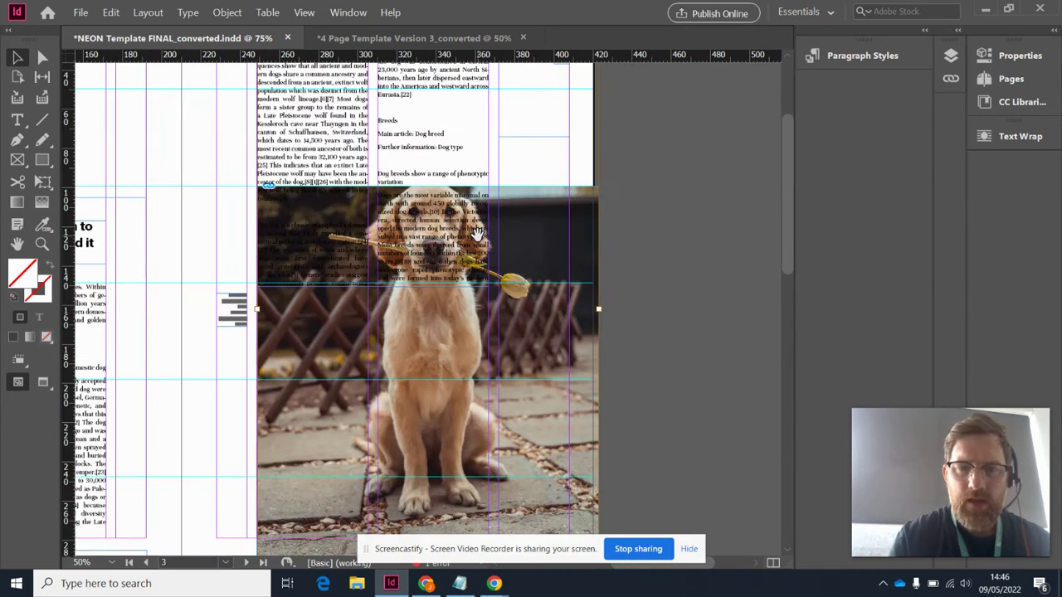
key("ctrl+minus")
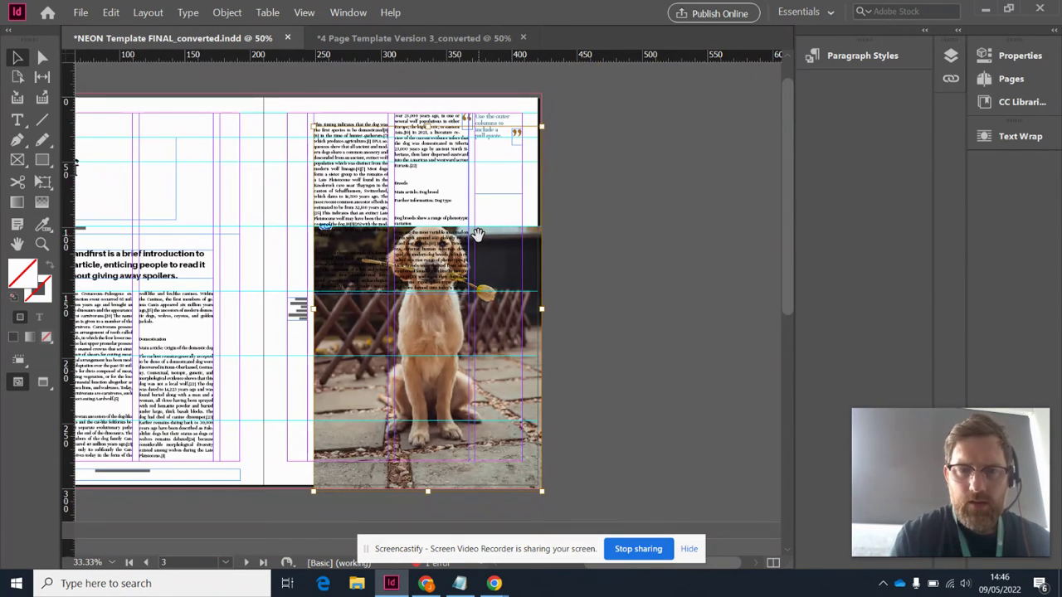
left_click(515, 257)
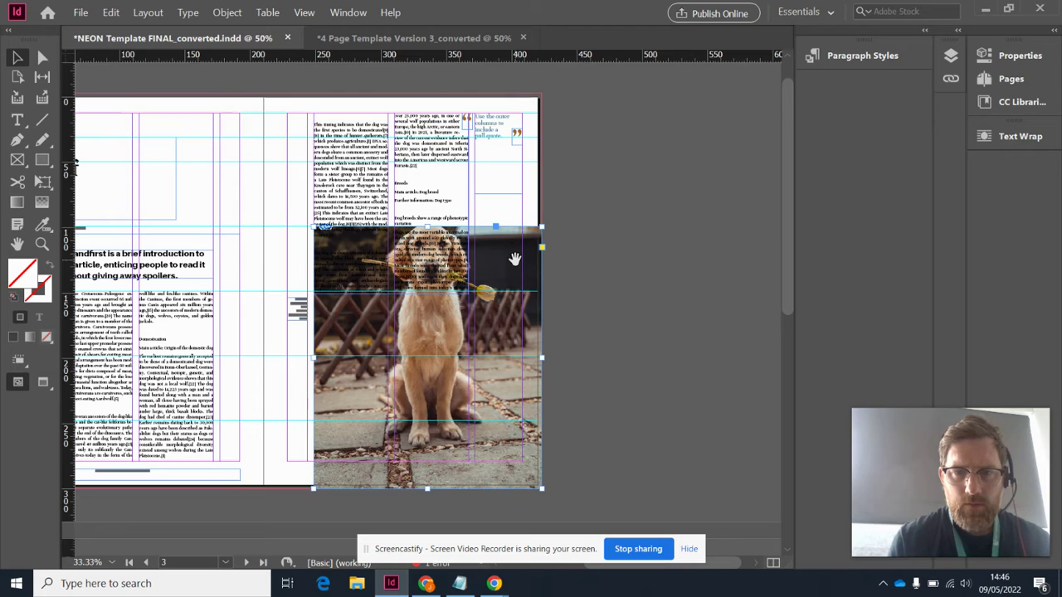
left_click(496, 270)
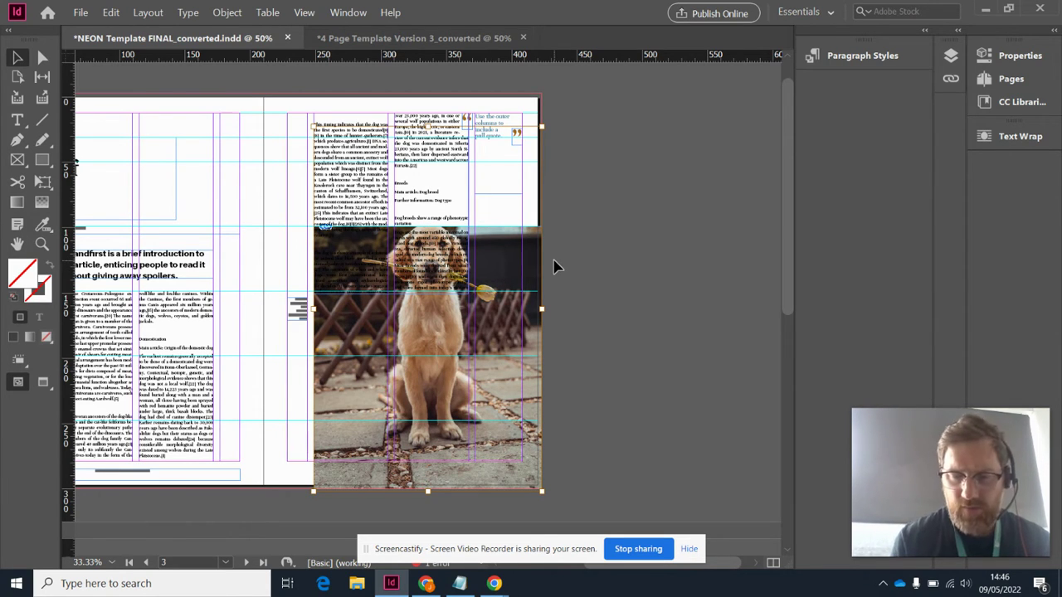
key("shift+Down")
key("shift+Down")
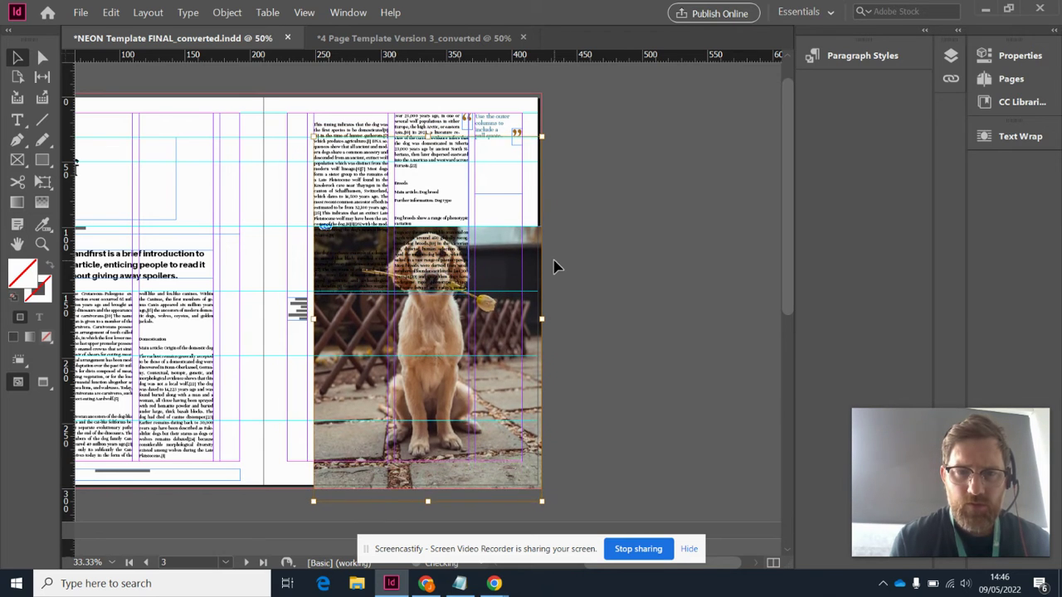
key("shift+Down")
key("shift+Down")
key("shift+Down")
key("shift+Down")
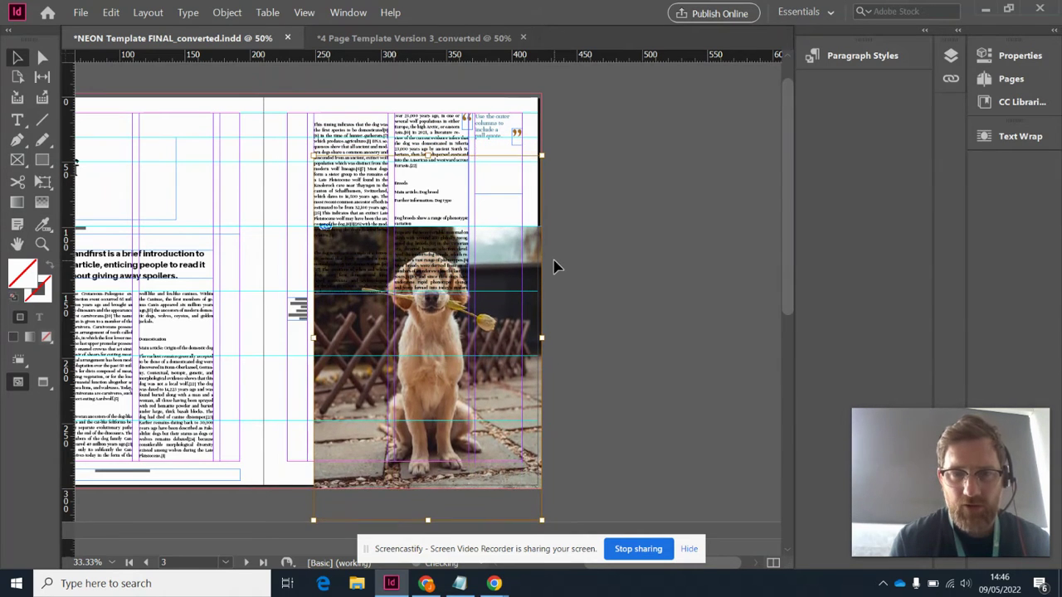
key("shift+Down")
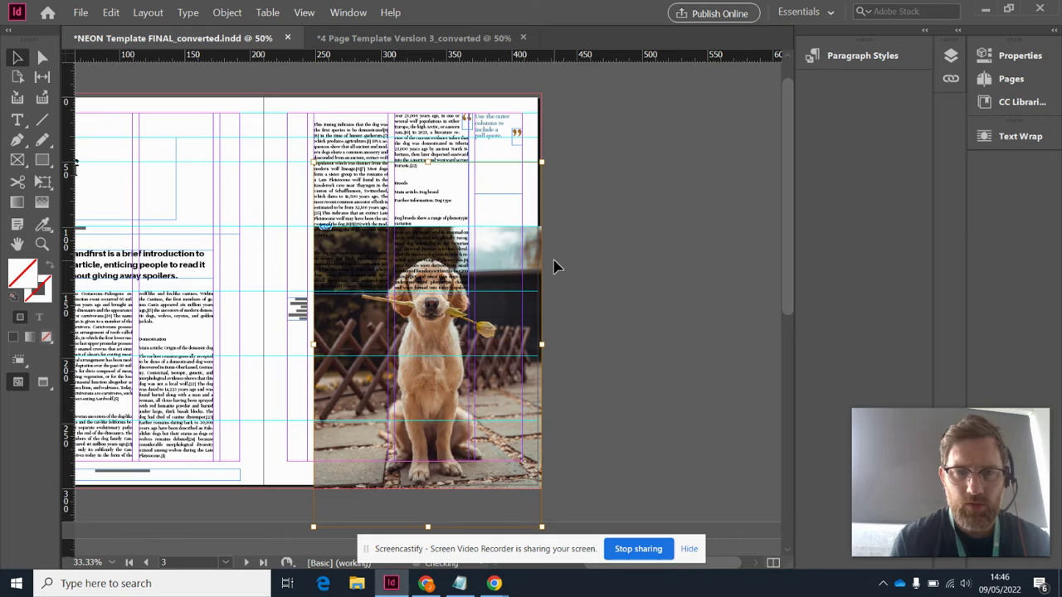
key("shift+Up")
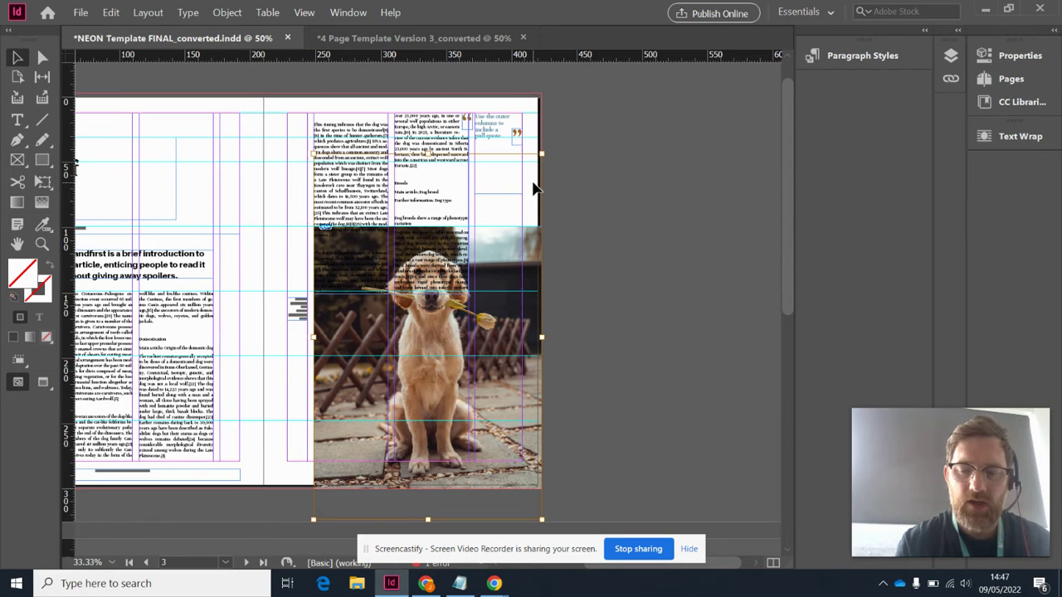
key("ctrl+equal")
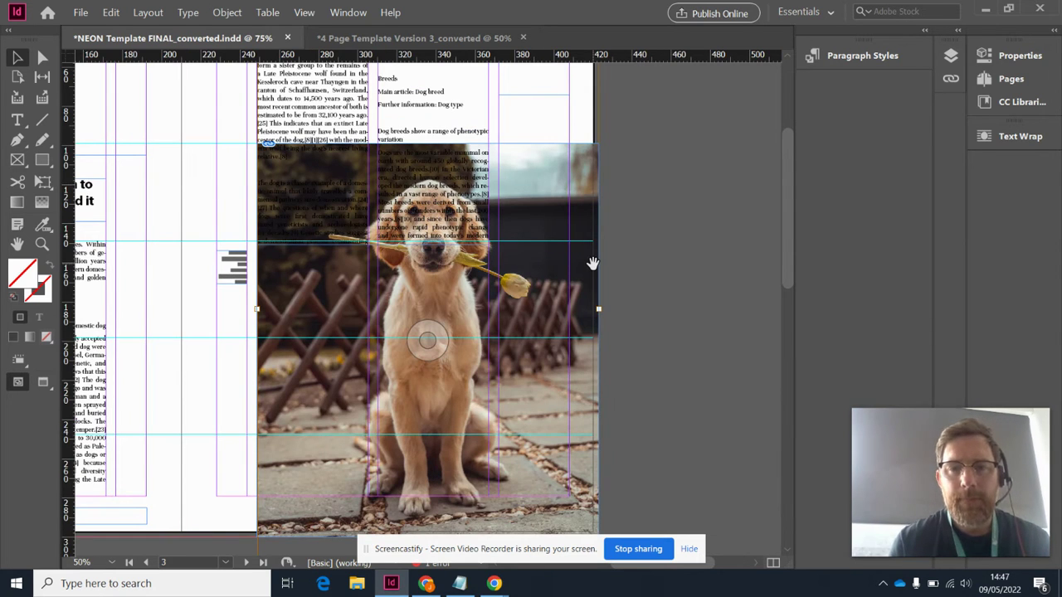
- Apply Fitting > Fill Frame Proportionally so the dog photo enlarges to fill its frame
right_click(469, 360)
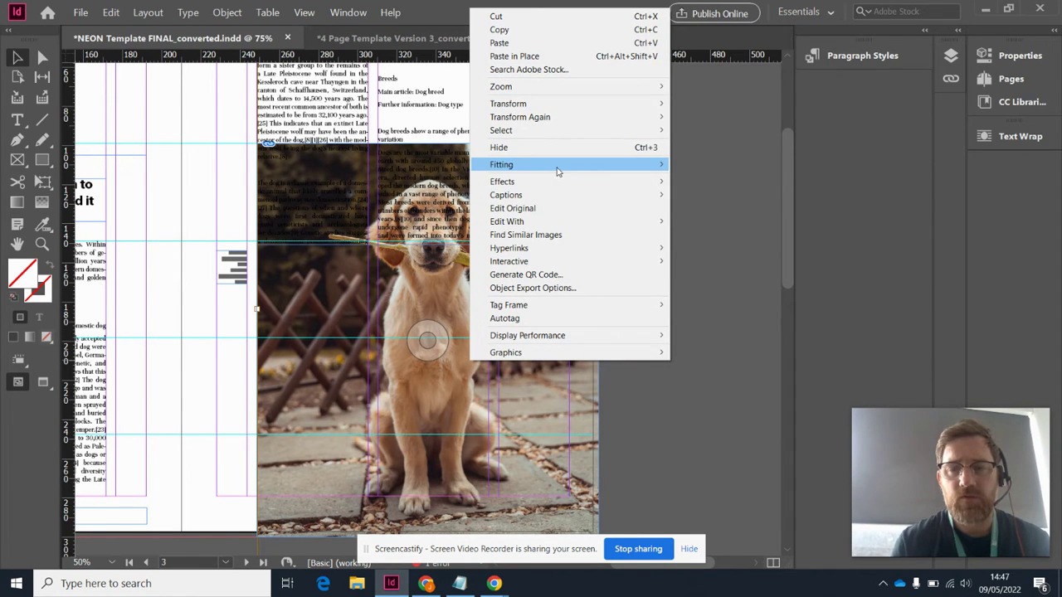
mouse_move(598, 168)
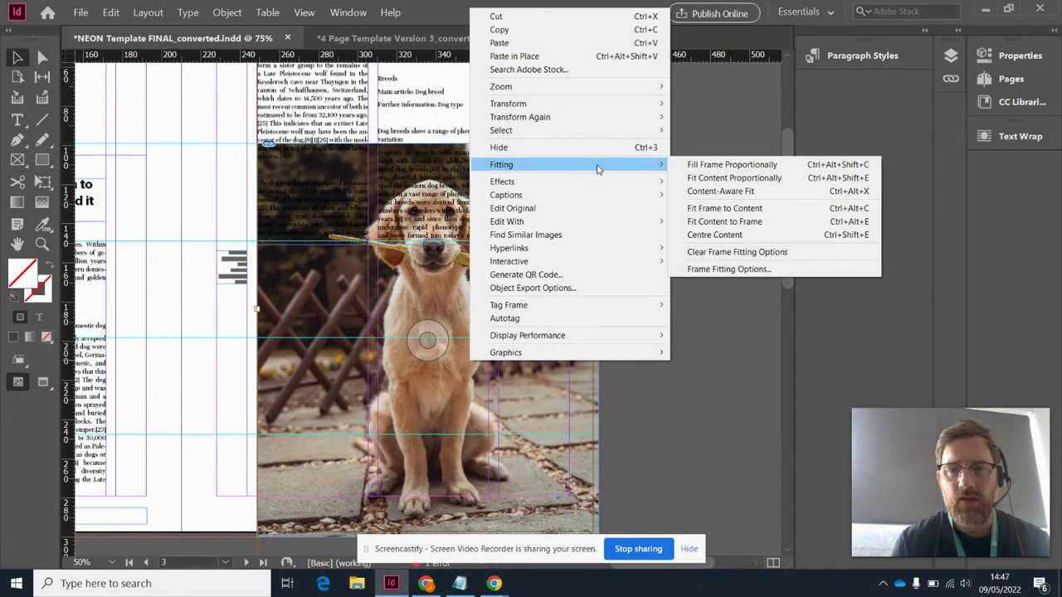
left_click(714, 165)
scroll(604, 251, "down", 2)
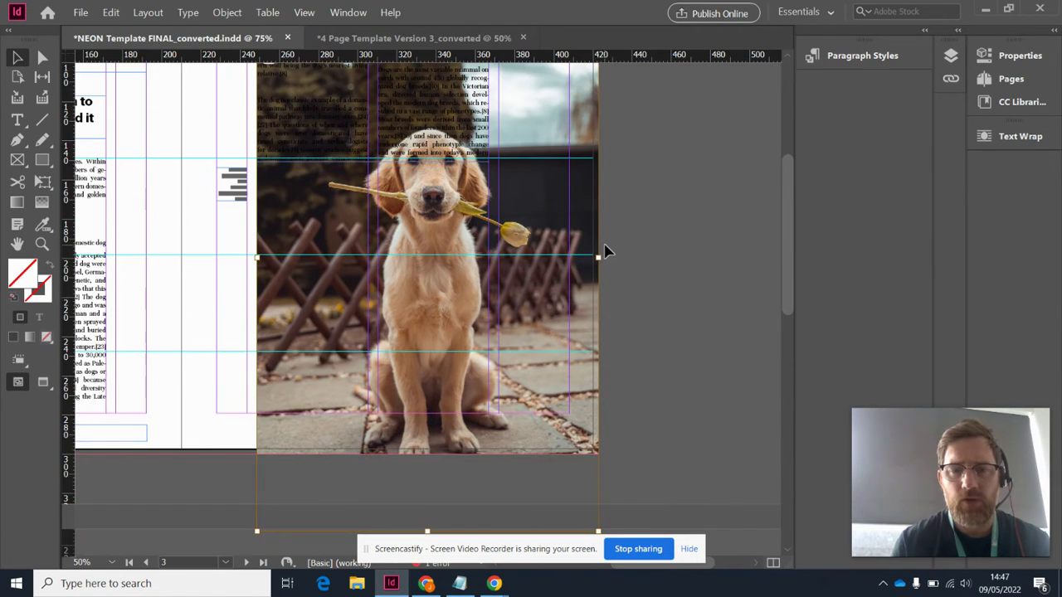
scroll(604, 252, "up", 1)
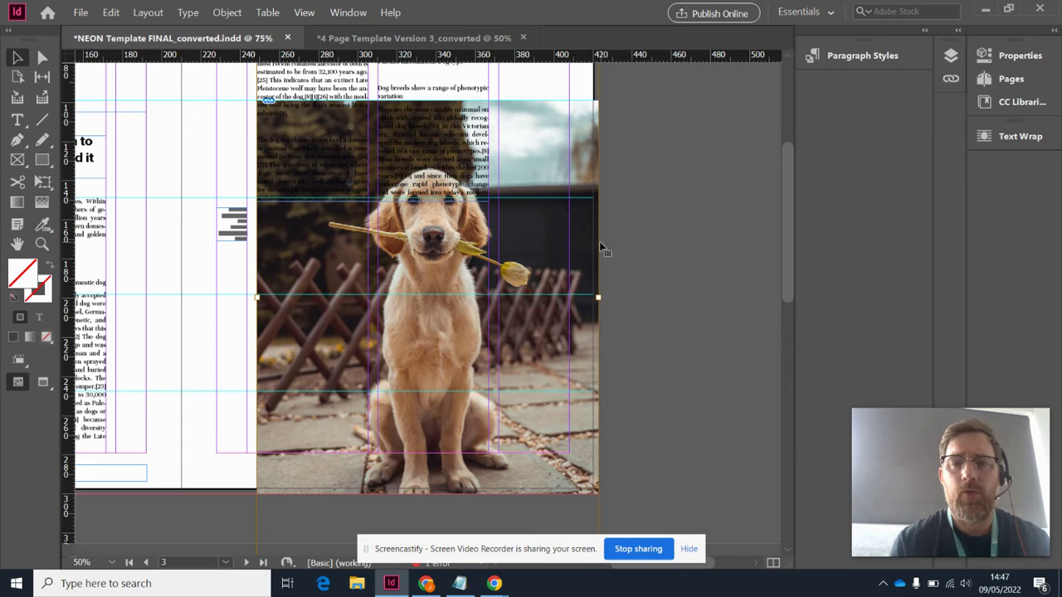
- Apply Fitting > Fit Frame to Content so the whole dog photo shows below the bottom edge
right_click(560, 219)
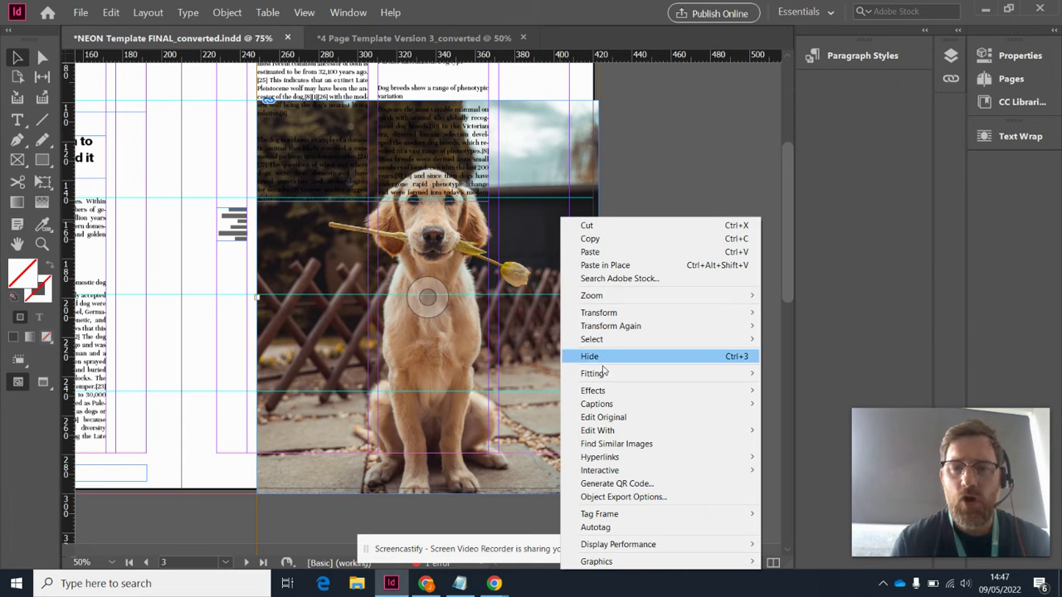
mouse_move(608, 374)
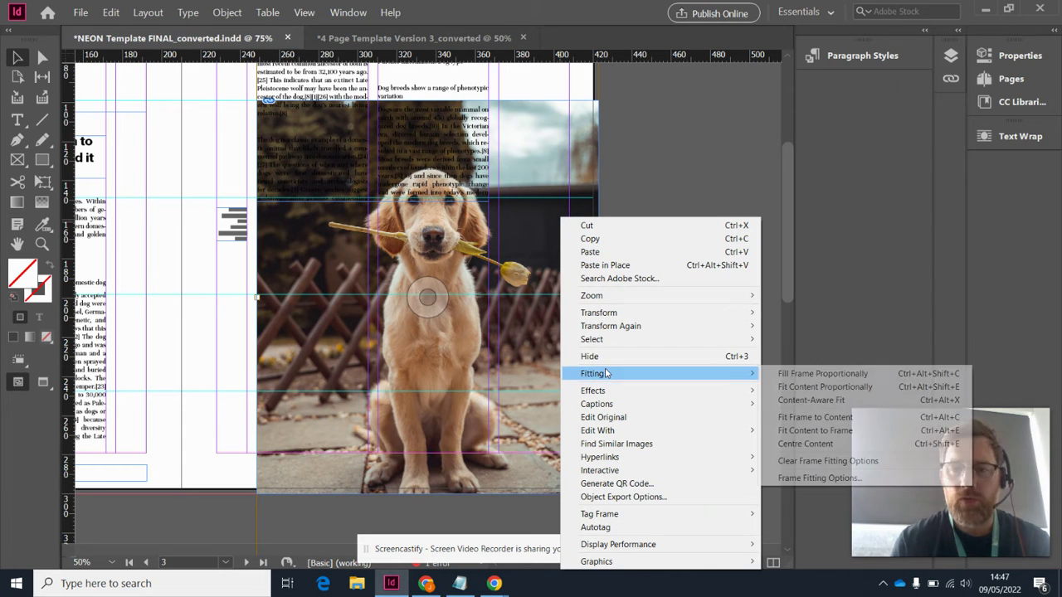
left_click(843, 421)
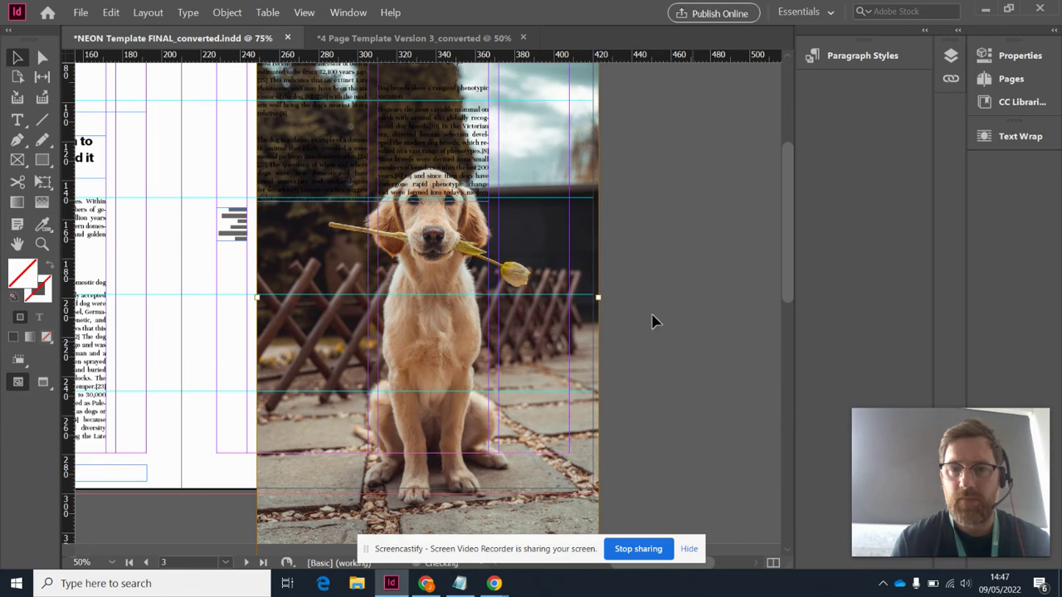
scroll(622, 280, "up", 4)
scroll(475, 238, "down", 5)
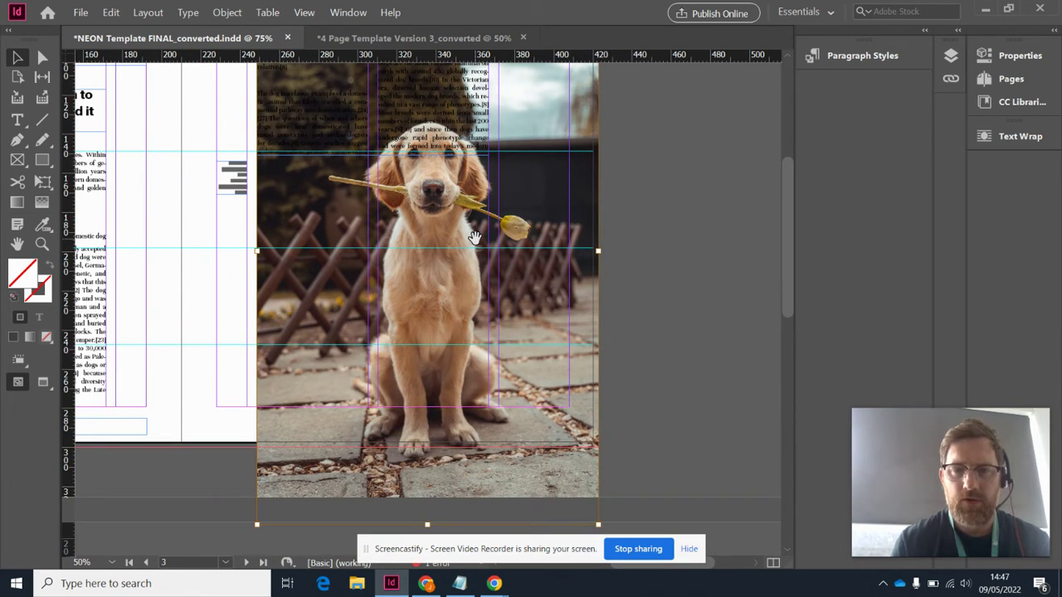
- Nudge the dog photo frame up three arrow-key steps, then deselect it
scroll(475, 238, "up", 5)
scroll(475, 241, "down", 5)
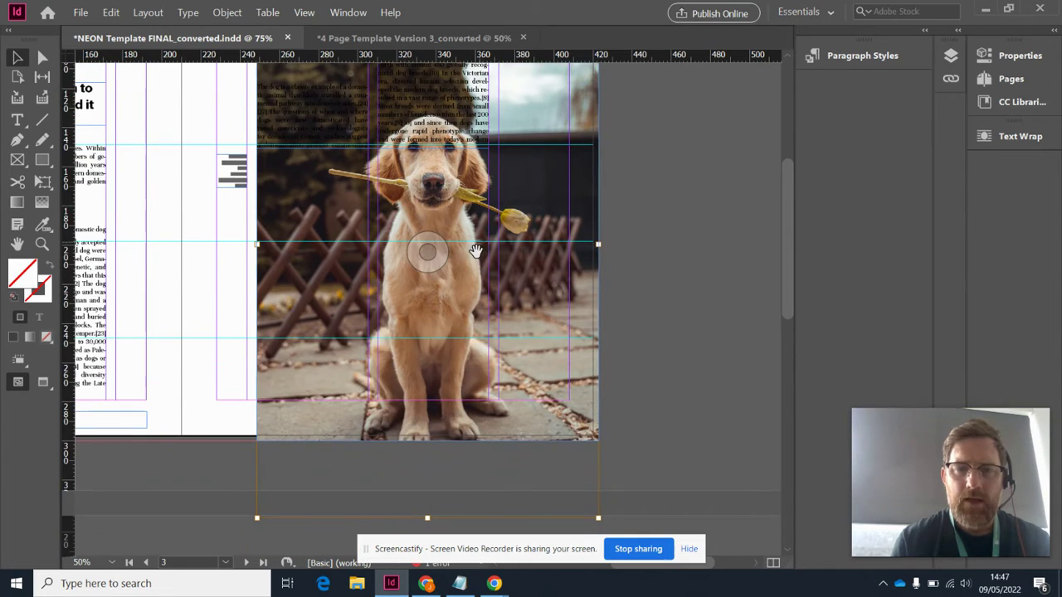
scroll(595, 263, "up", 3)
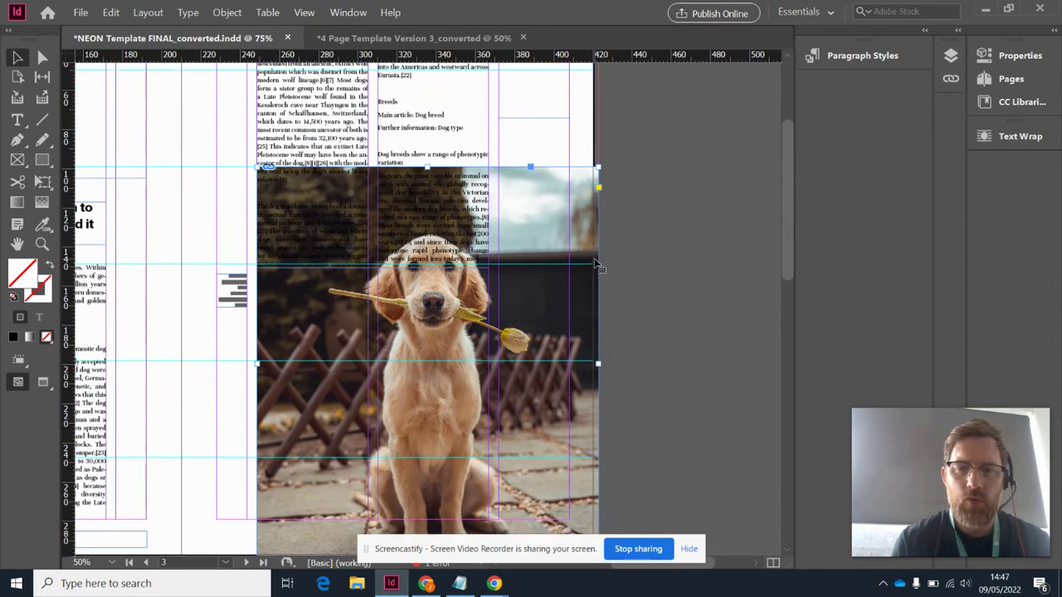
left_click(523, 254)
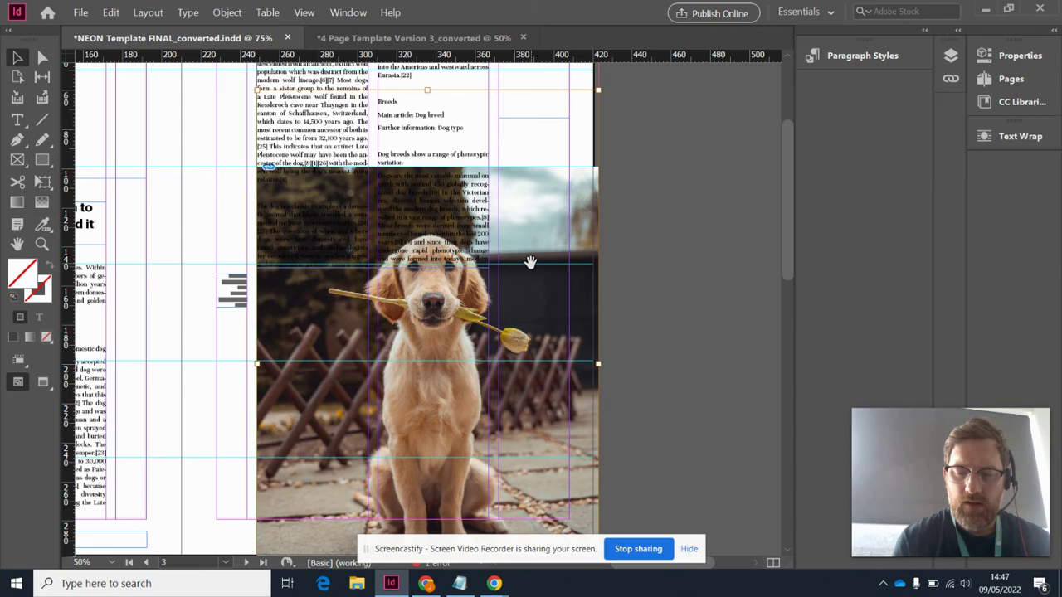
scroll(530, 262, "down", 3)
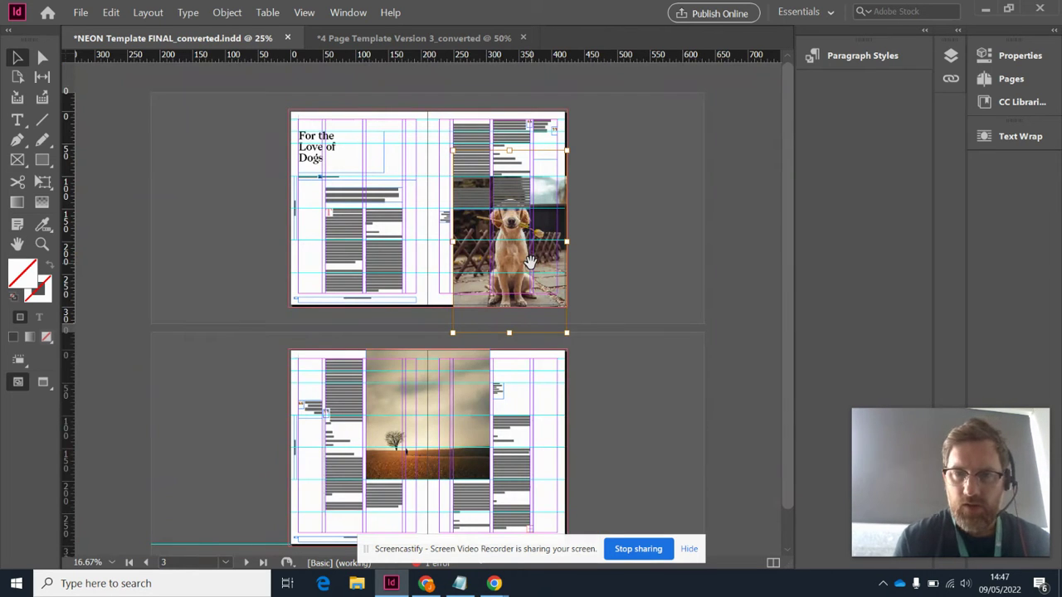
key("Up")
key("Up")
key("Up")
key("Up")
key("Up")
key("Up")
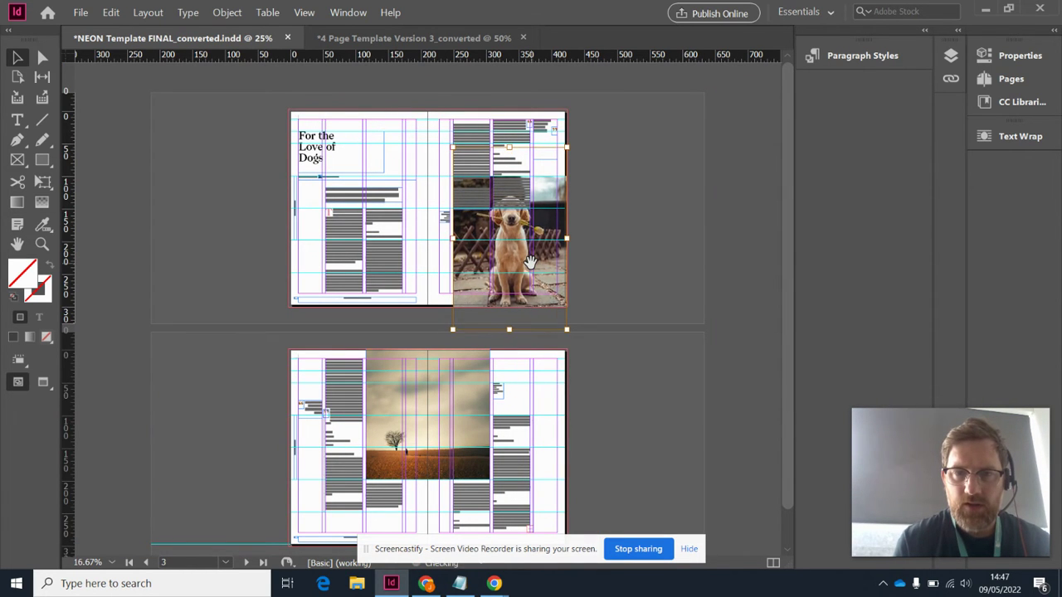
key("Up")
key("Up")
key("Up")
key("Up")
key("Up")
key("Up")
key("Up")
key("Up")
key("Up")
key("Up")
key("Up")
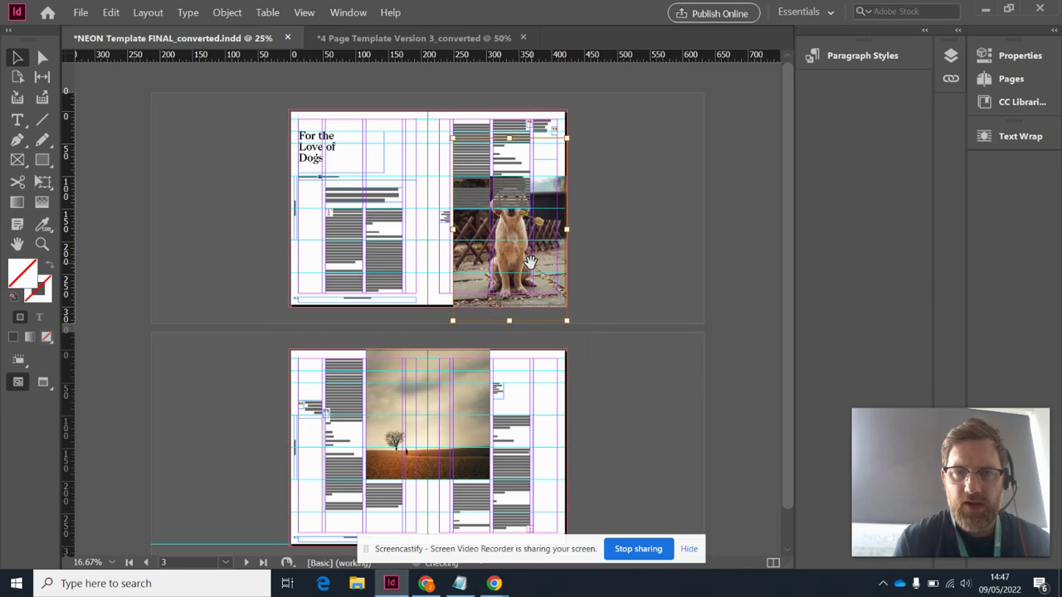
key("Up")
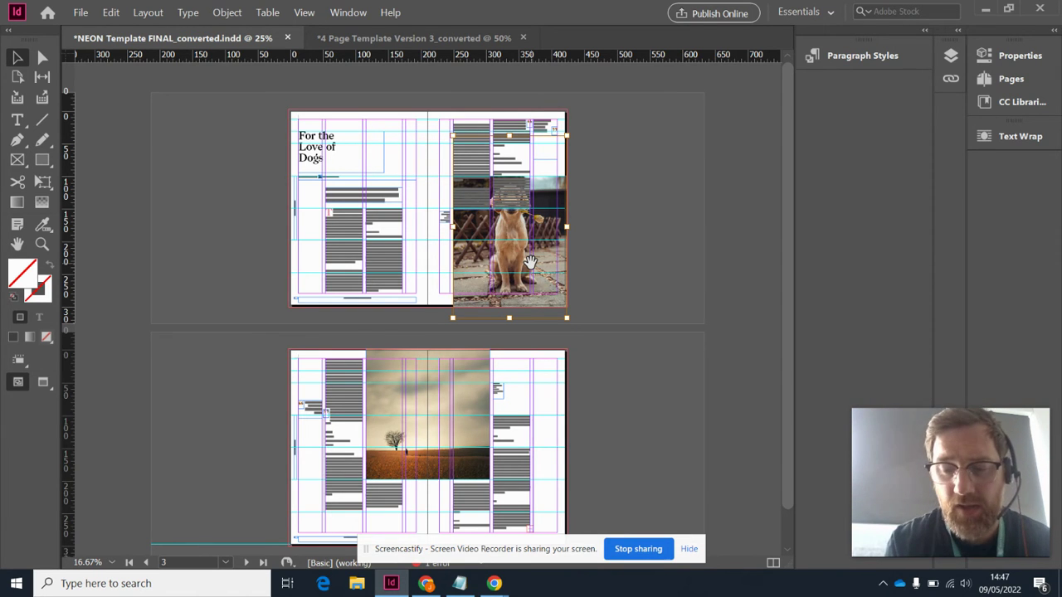
key("ctrl+equal")
key("ctrl+equal")
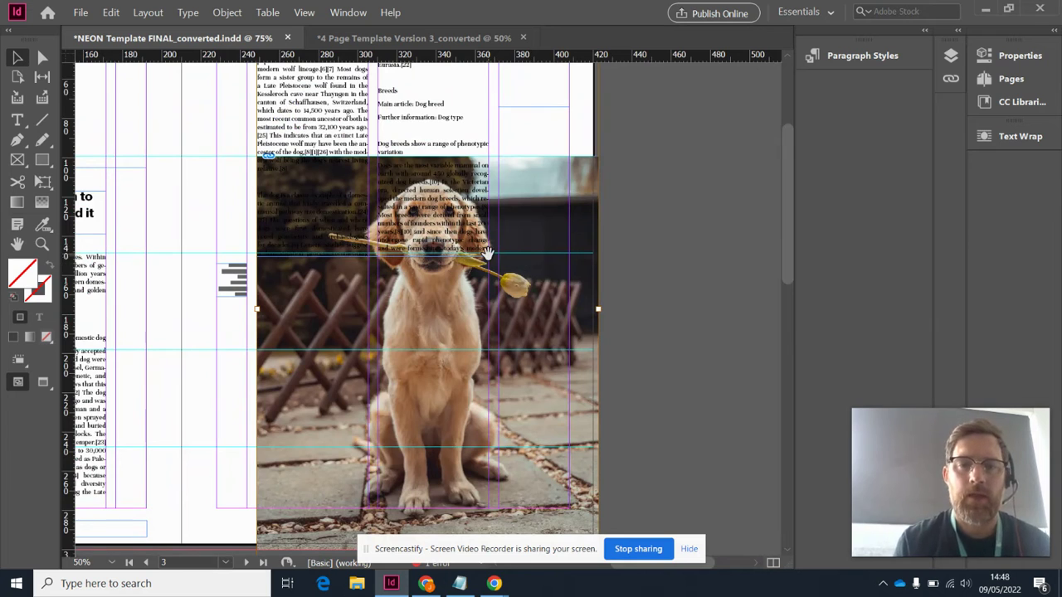
left_click(628, 208)
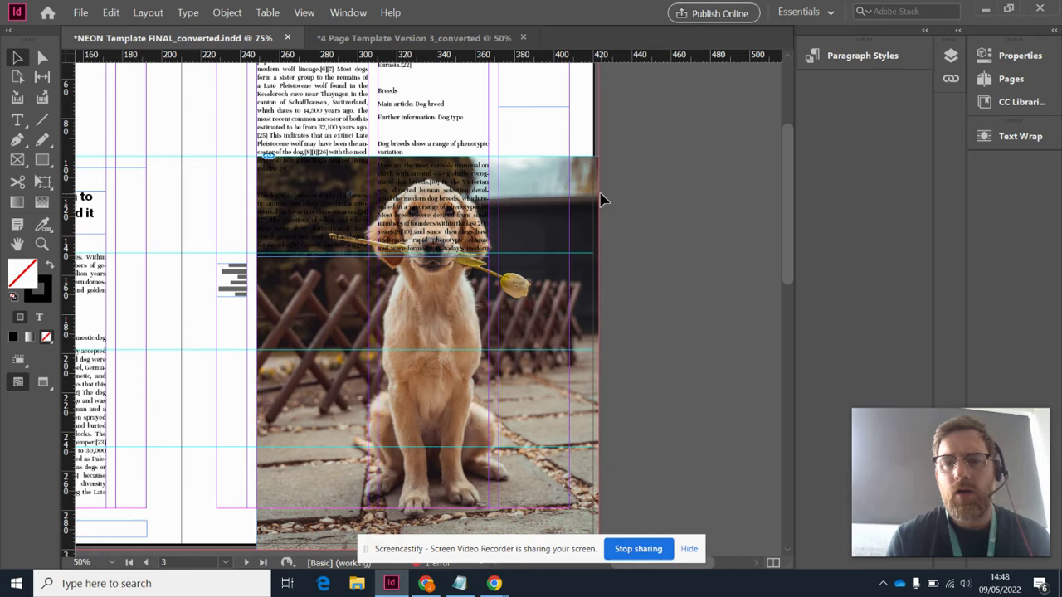
- With the dog photo frame selected, show the Text Wrap panel from the Window menu
left_click(554, 218)
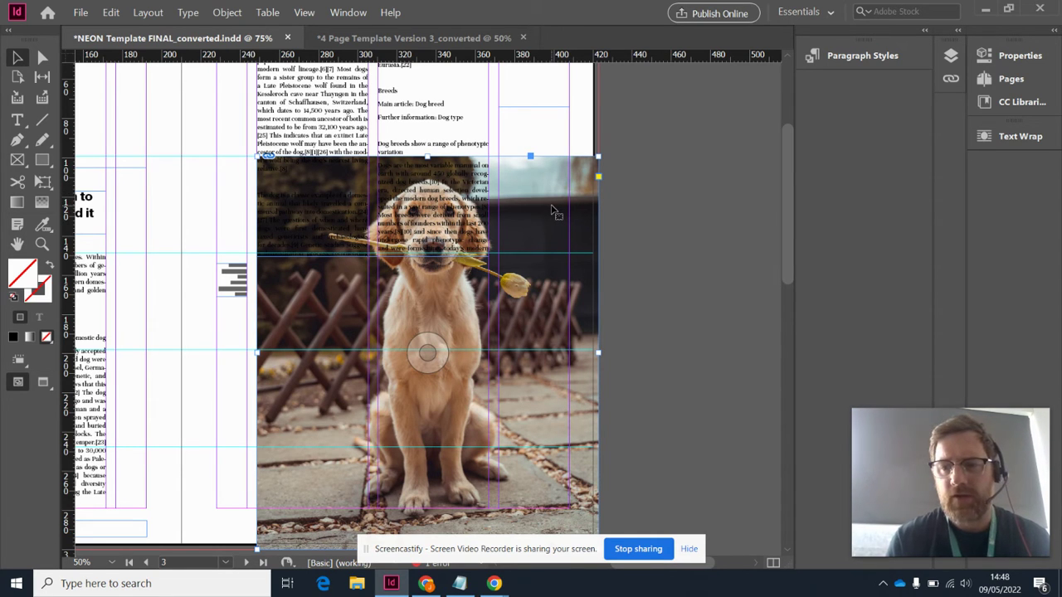
left_click(1005, 140)
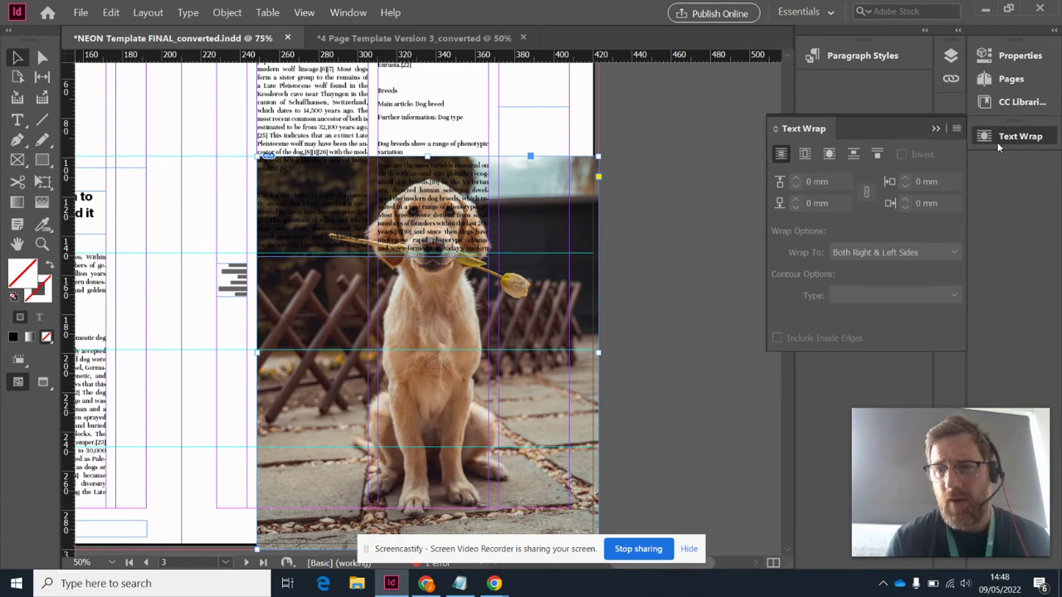
left_click(999, 143)
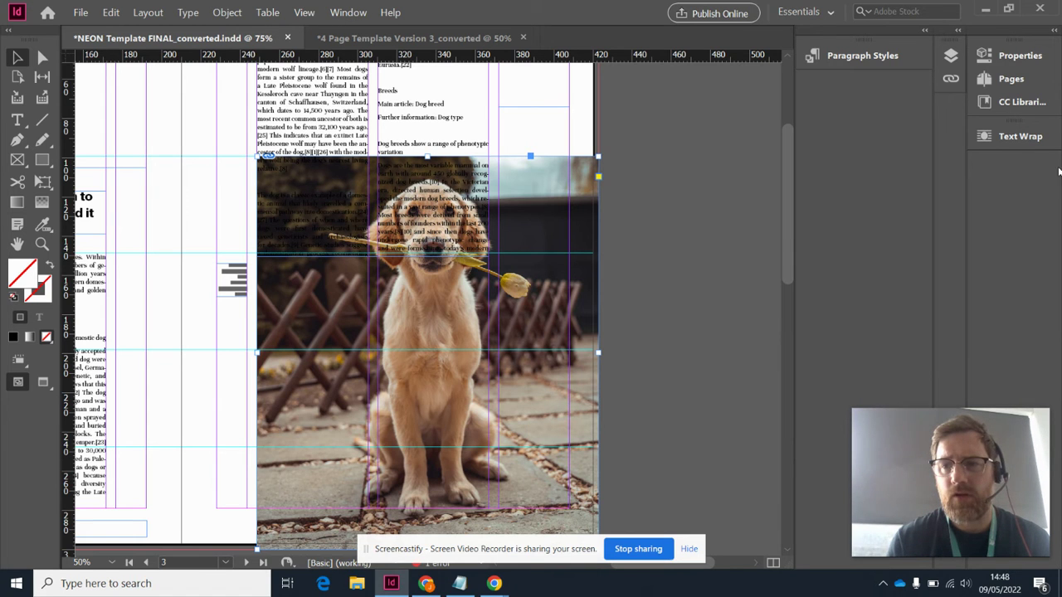
left_click(348, 12)
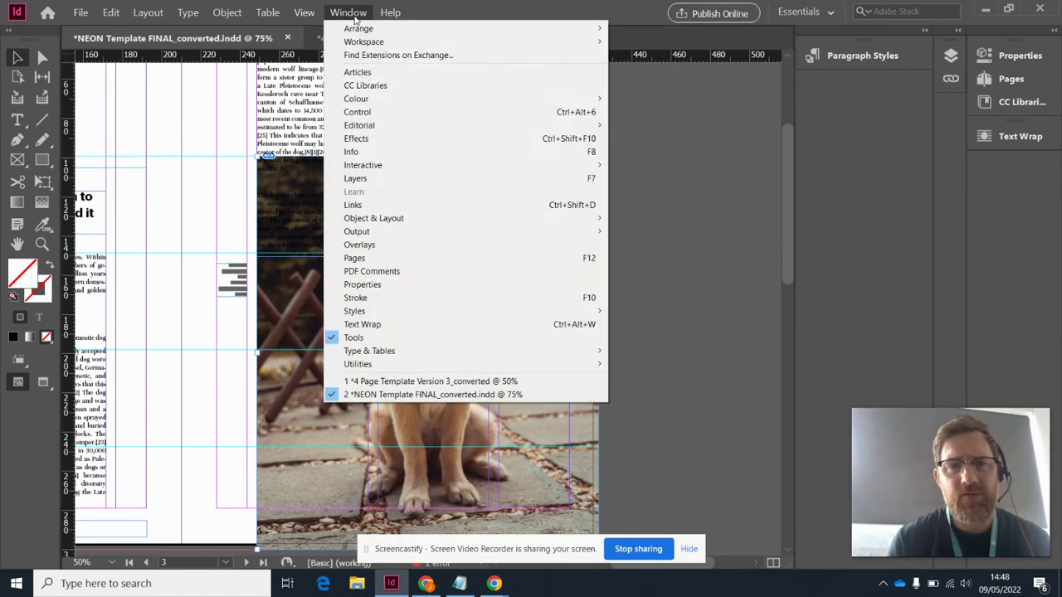
left_click(395, 327)
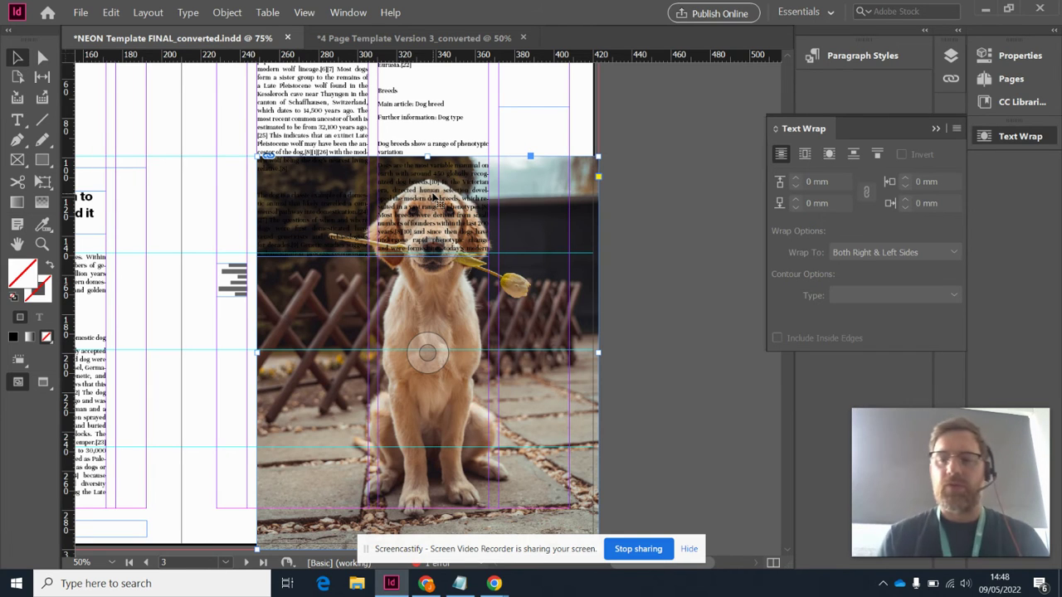
- Set the dog photo to Wrap around bounding box, check it zoomed in and out, then hide the panel
left_click(805, 156)
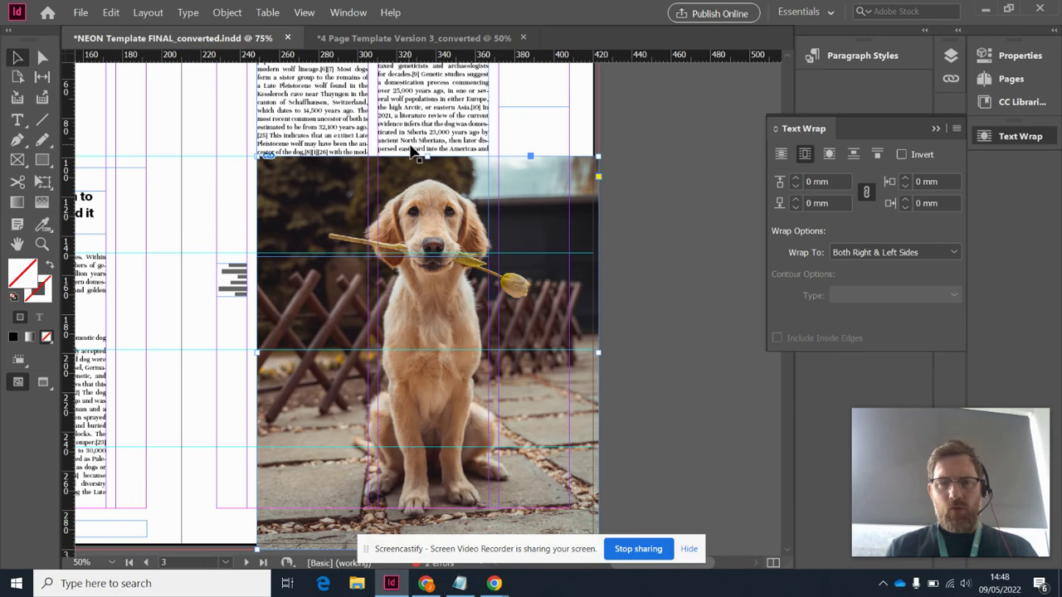
scroll(481, 243, "up", 3)
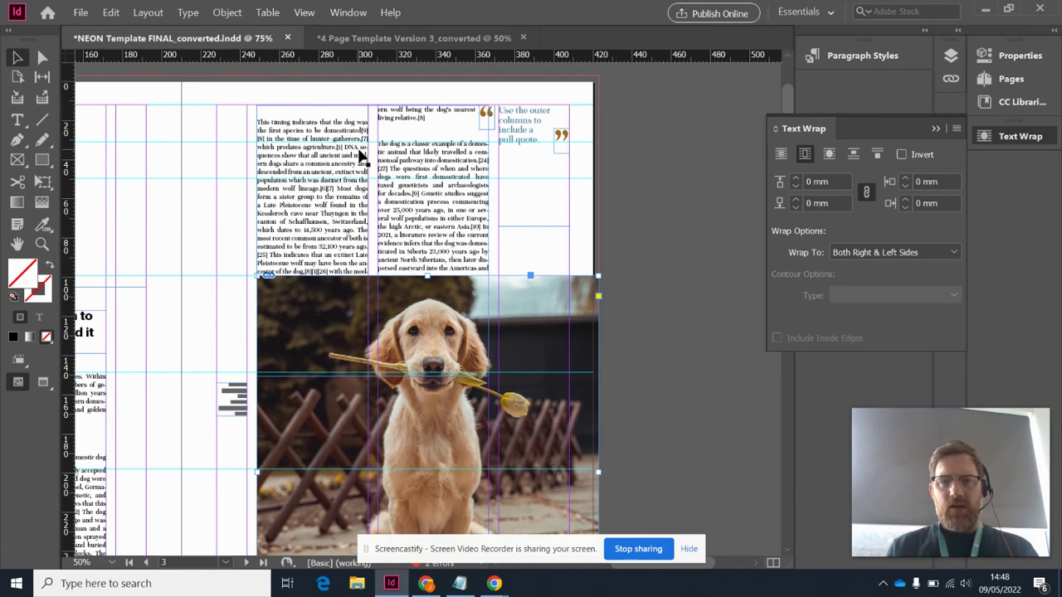
scroll(362, 154, "down", 1)
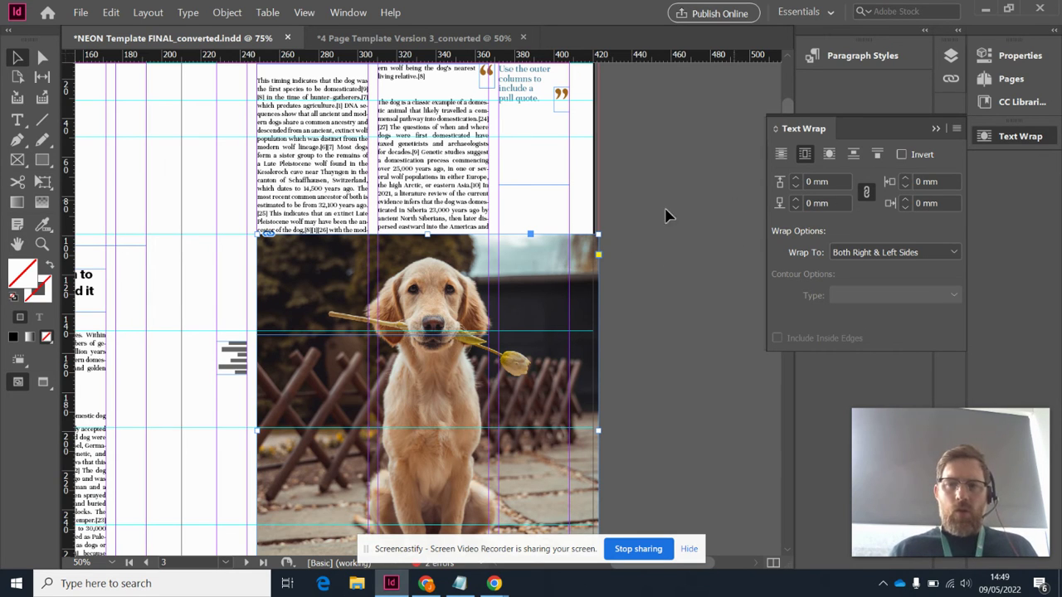
left_click(427, 395)
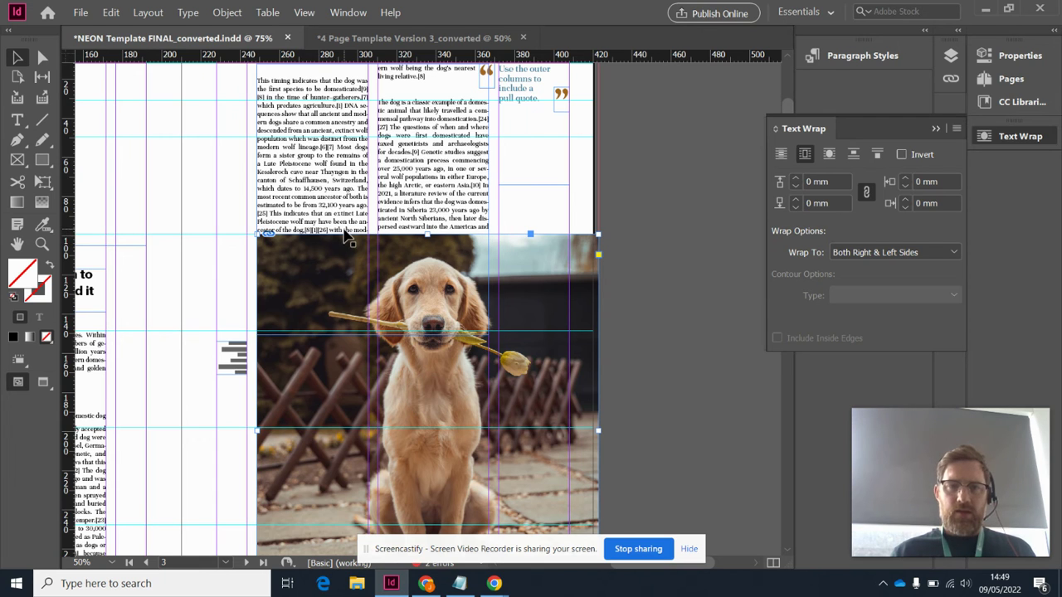
key("ctrl+equal")
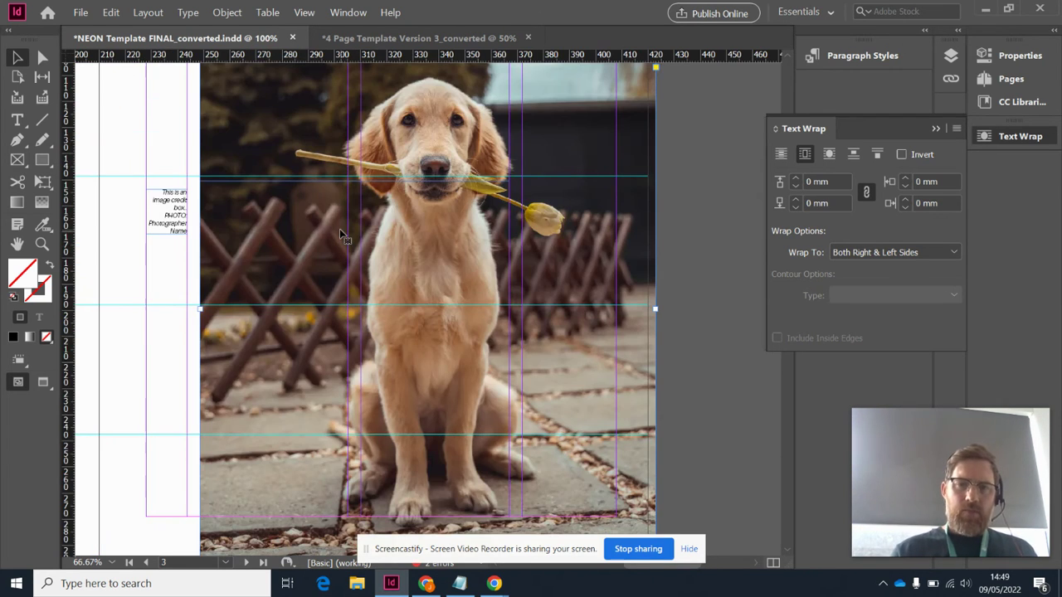
scroll(339, 232, "up", 3)
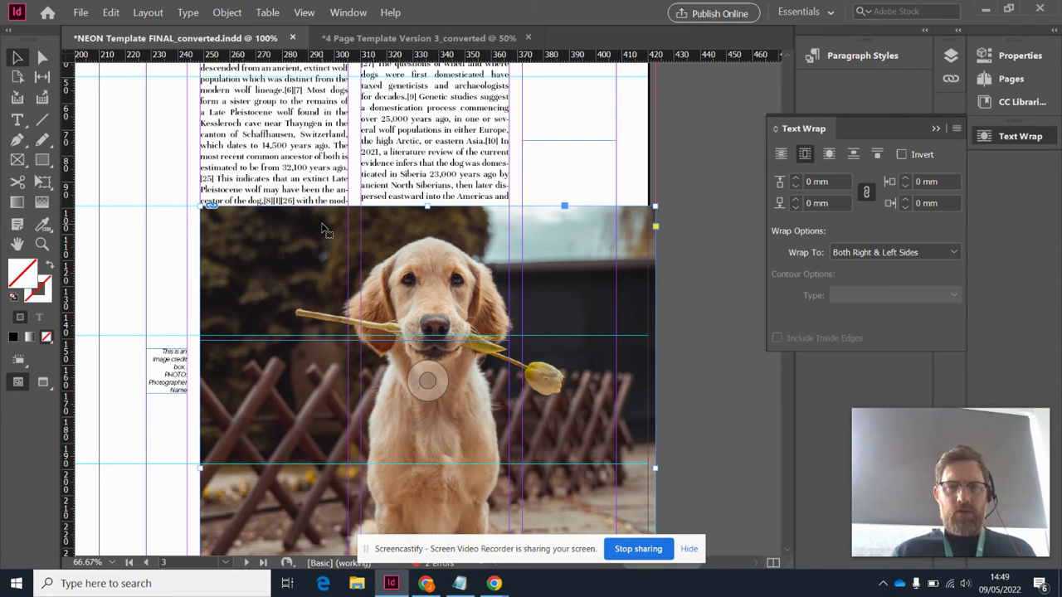
key("ctrl+minus")
key("ctrl+minus")
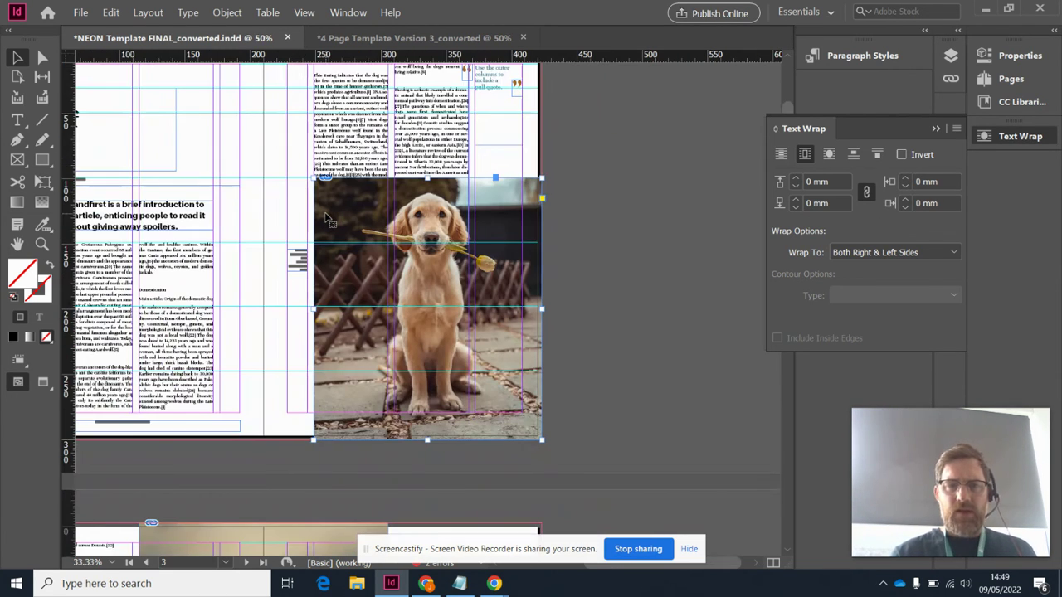
key("ctrl+alt+w")
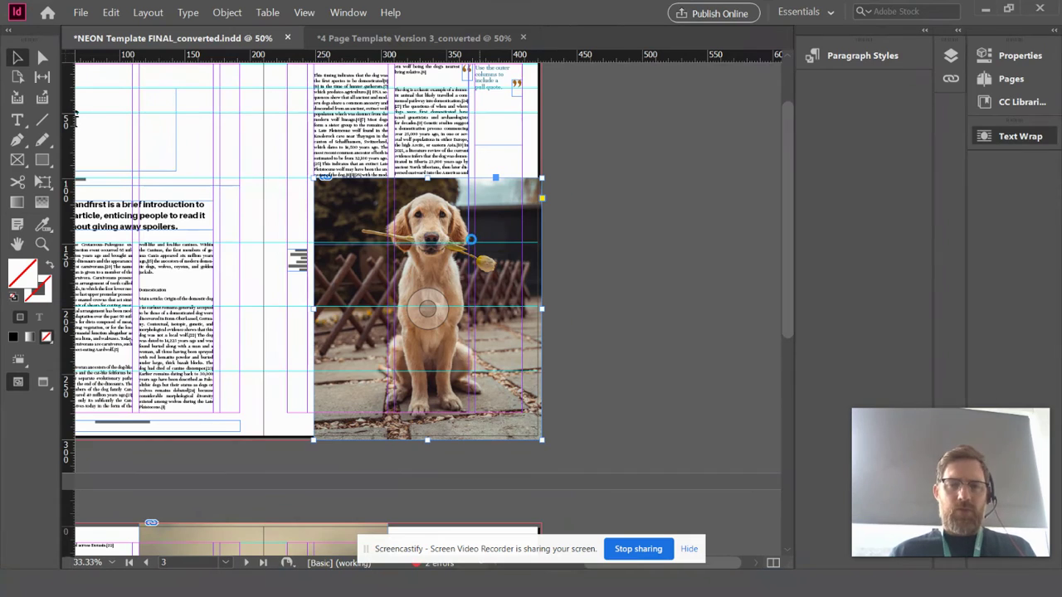
key("shift+w")
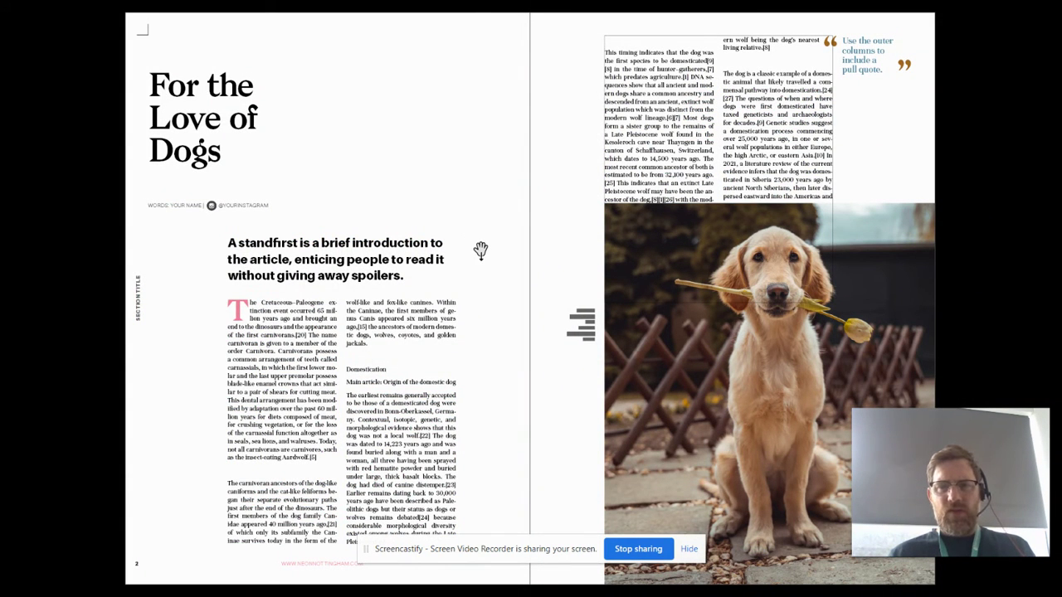
key("shift+w")
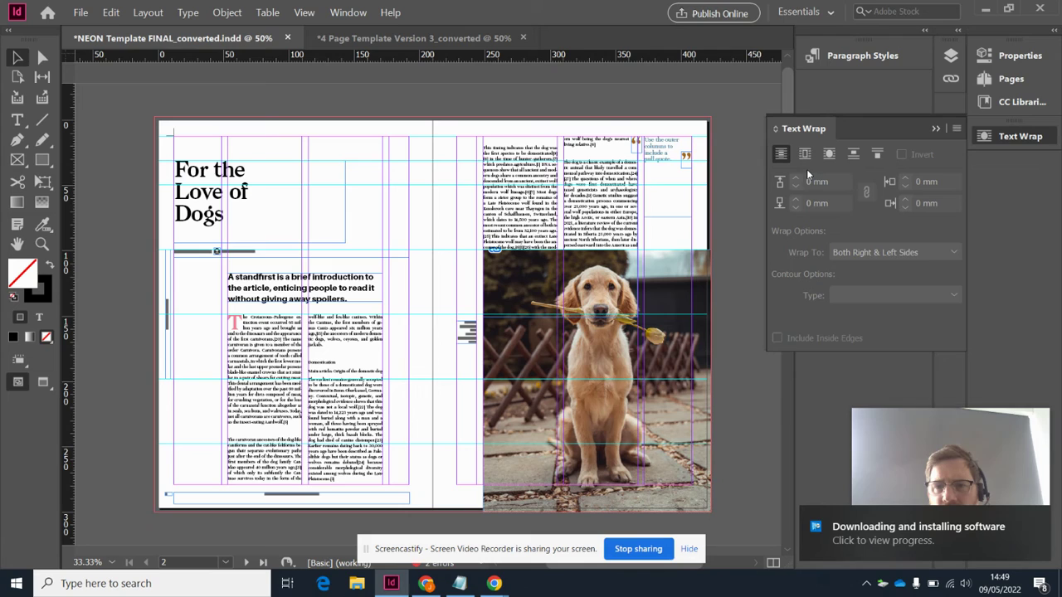
- Select the dog photo frame and raise its top wrap offset to 4 mm
left_click(586, 290)
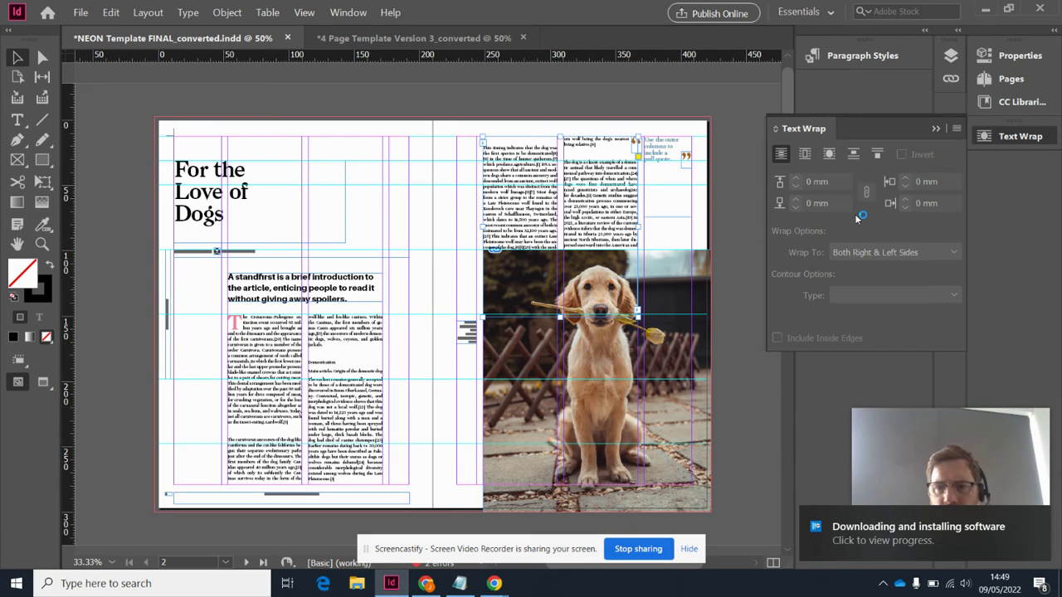
left_click(672, 306)
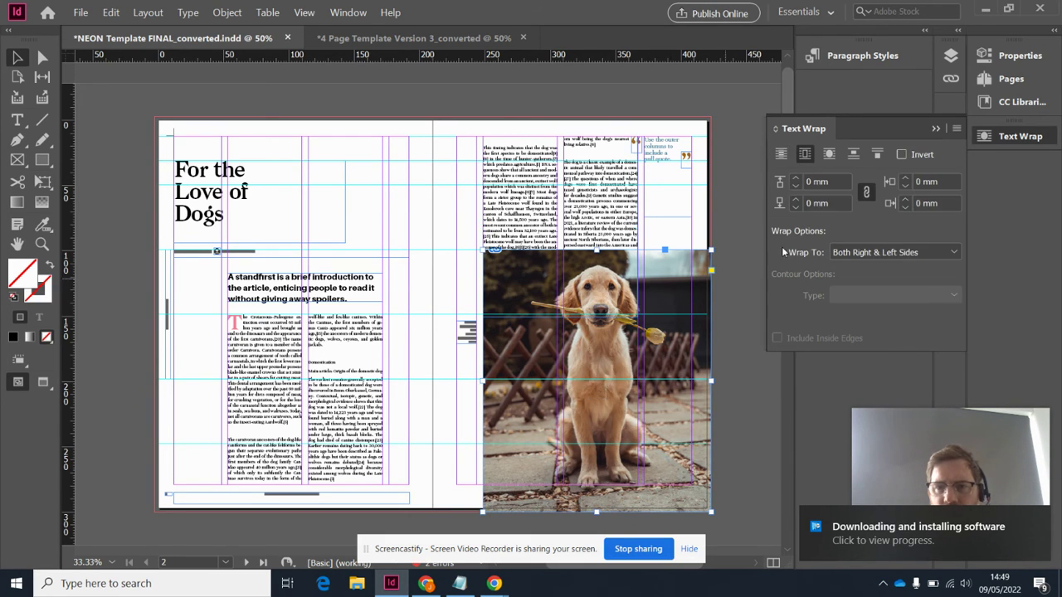
left_click(795, 181)
left_click(796, 181)
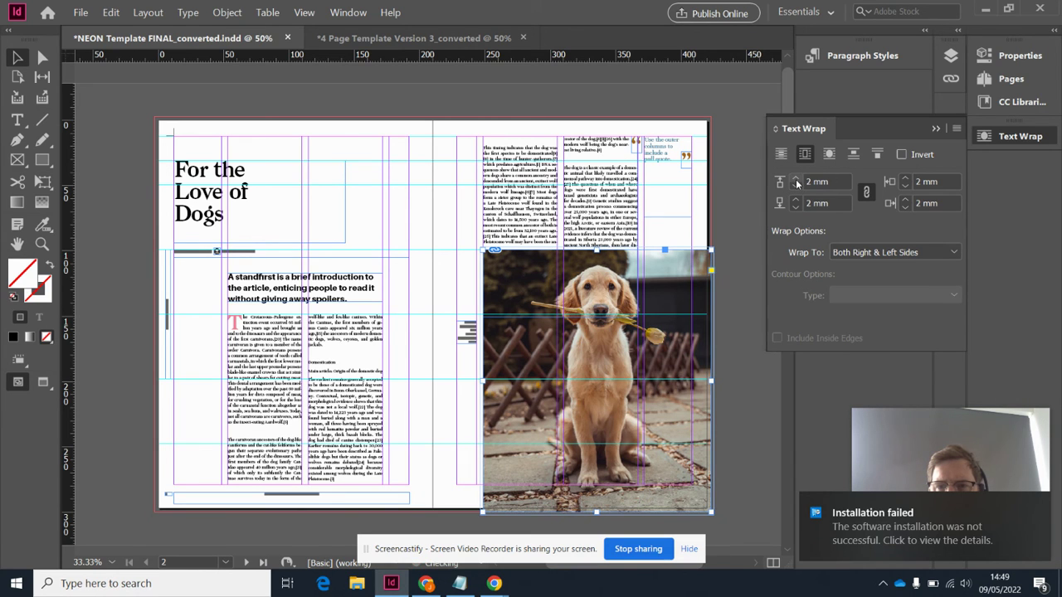
left_click(795, 181)
left_click(795, 181)
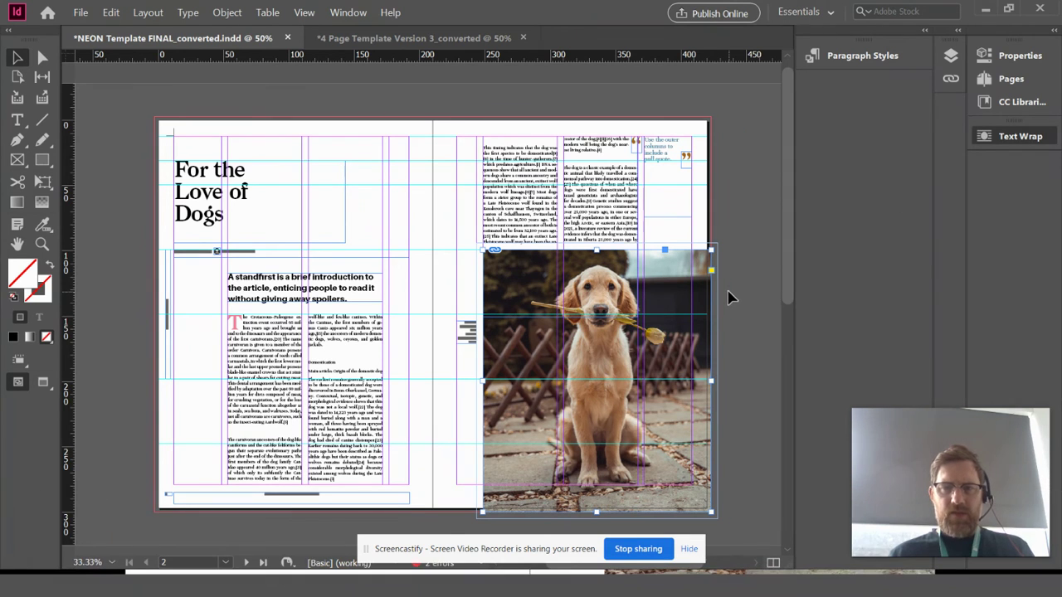
key("shift+w")
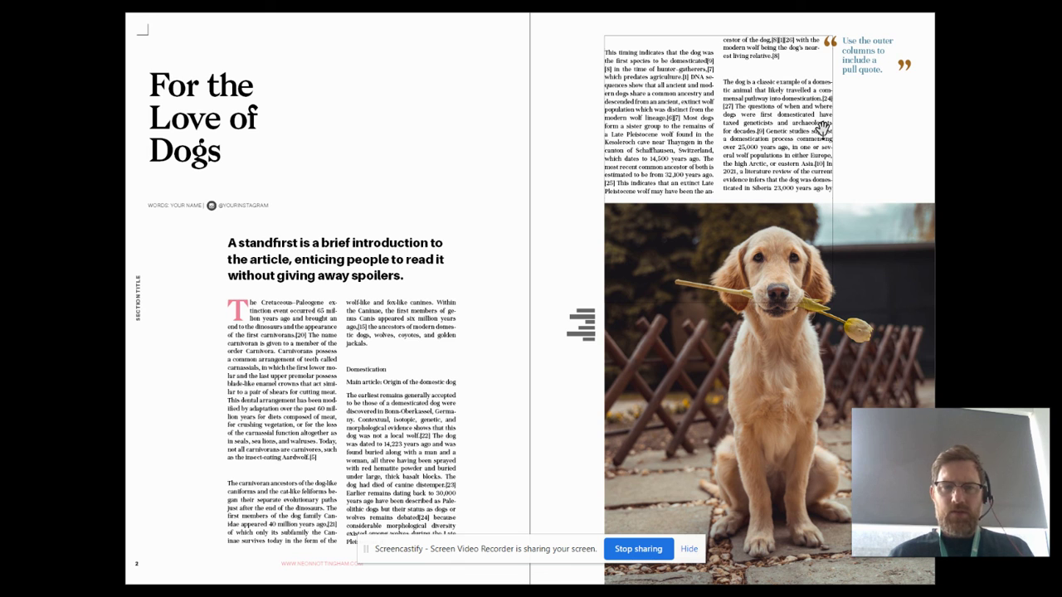
key("Escape")
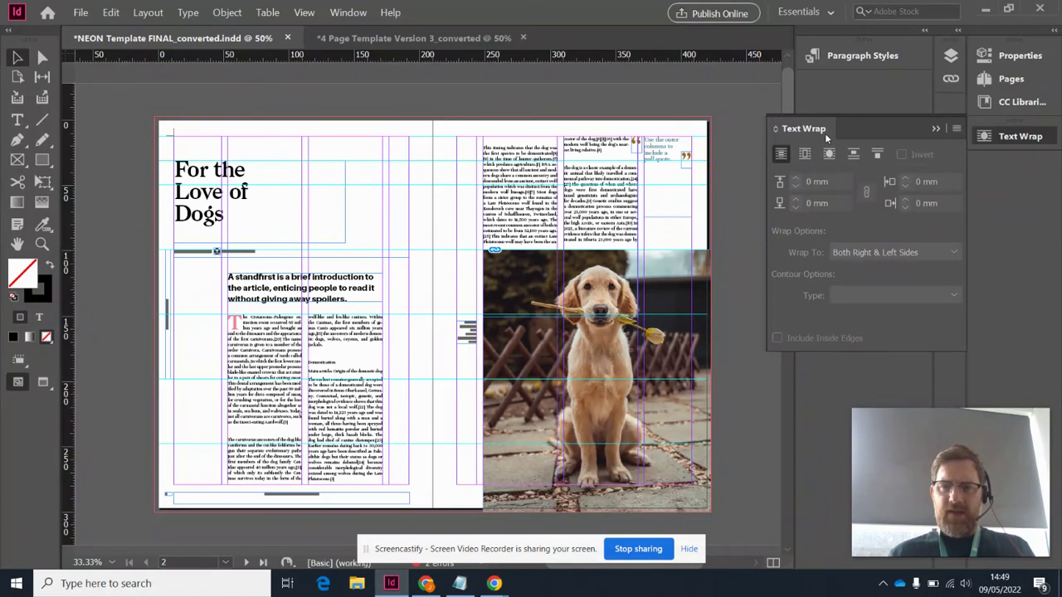